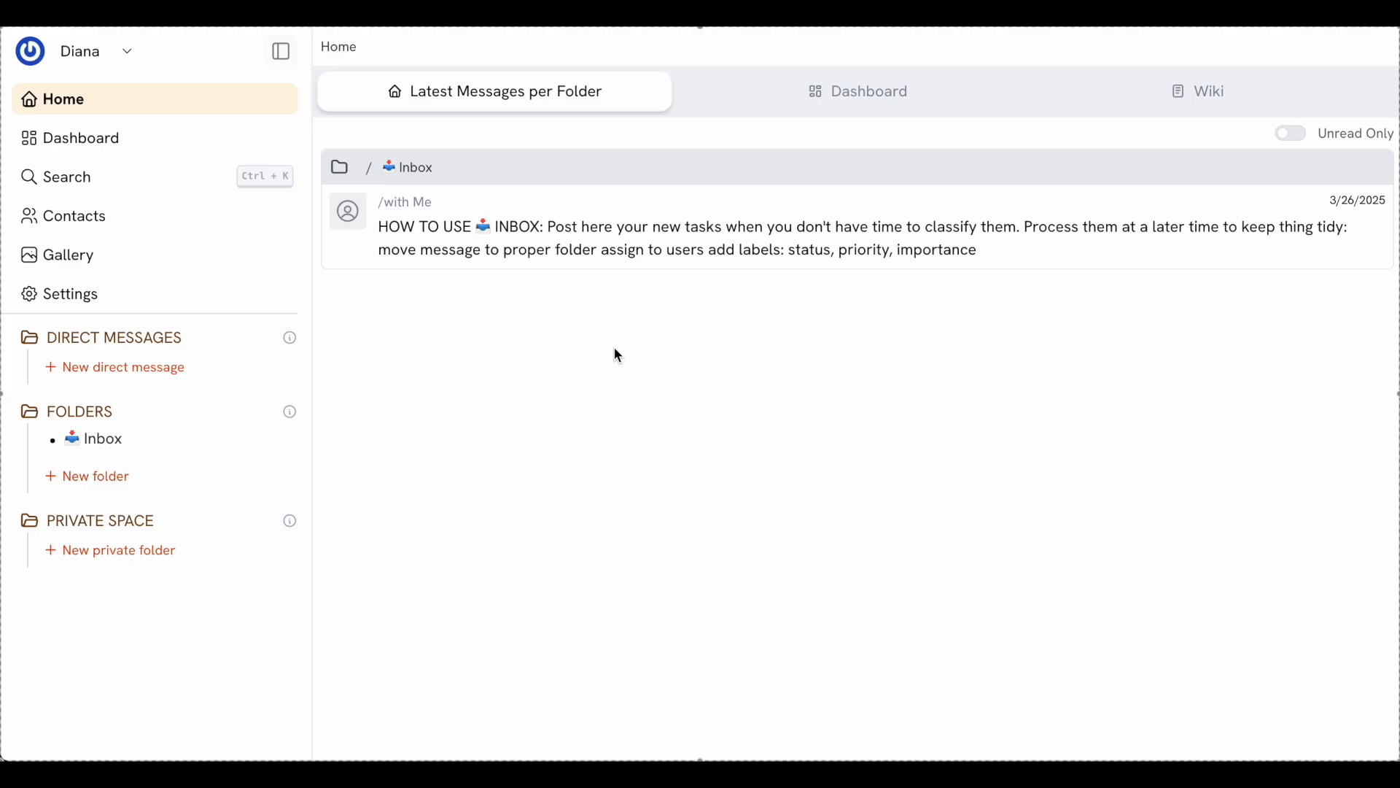
# Look through the Inbox conversation, then go back to the Home overview
pyautogui.moveTo(667, 247)
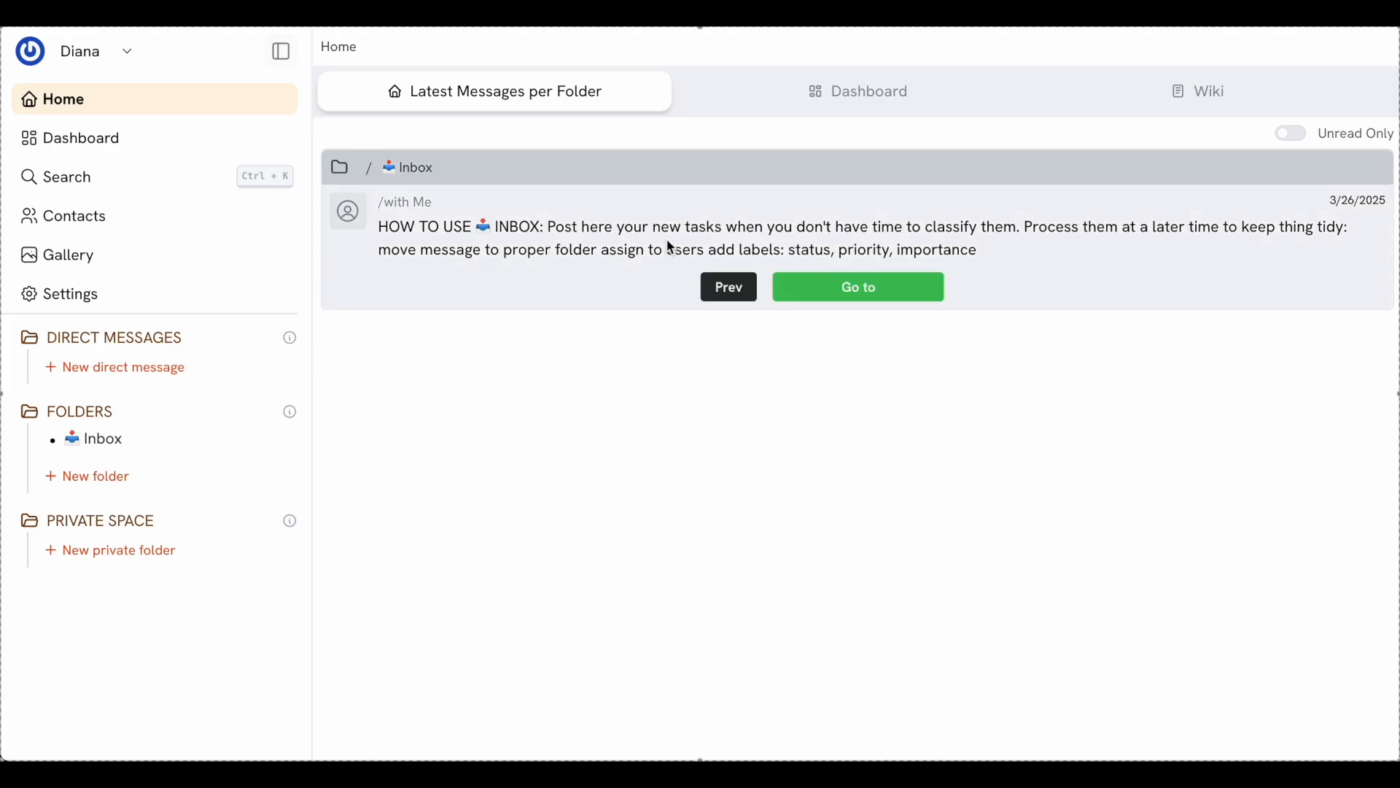
pyautogui.click(816, 292)
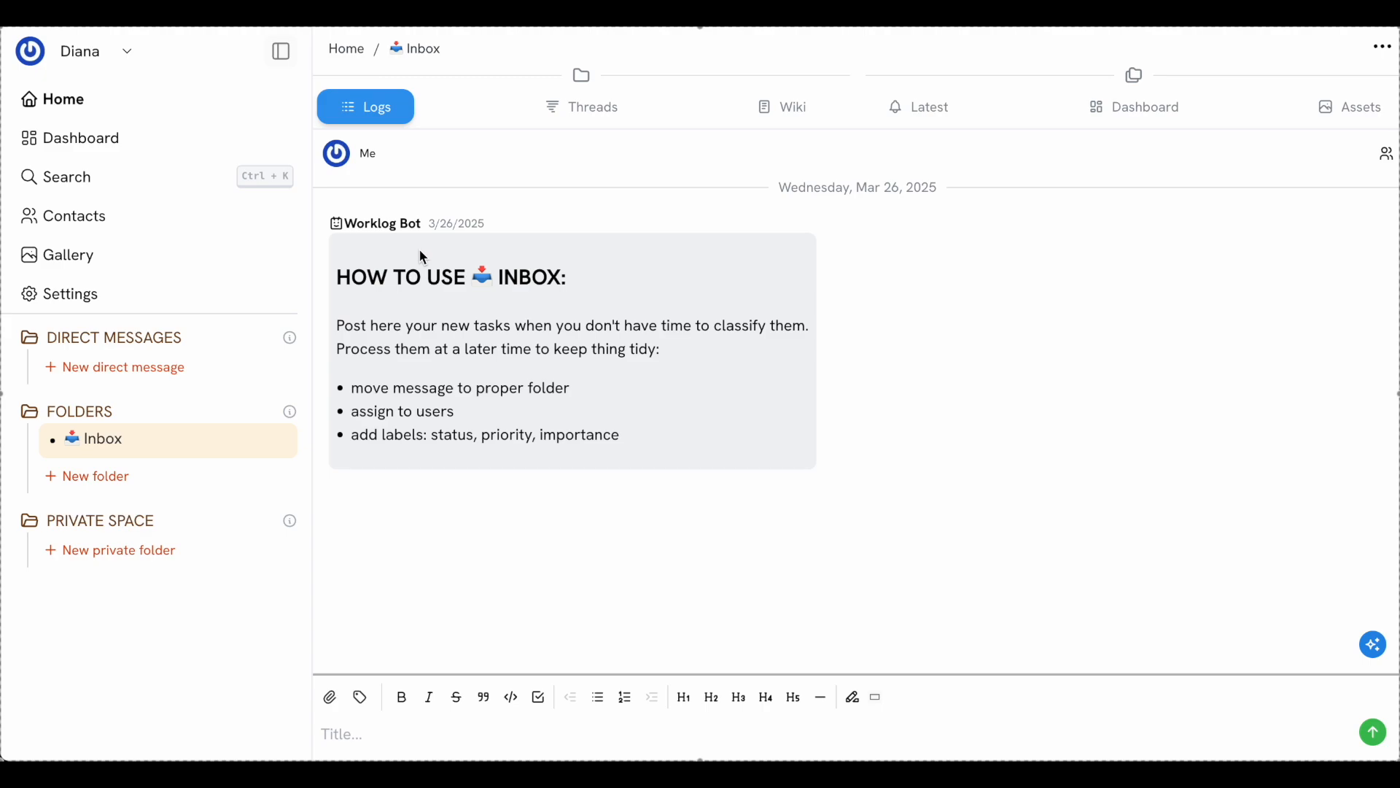
pyautogui.click(141, 104)
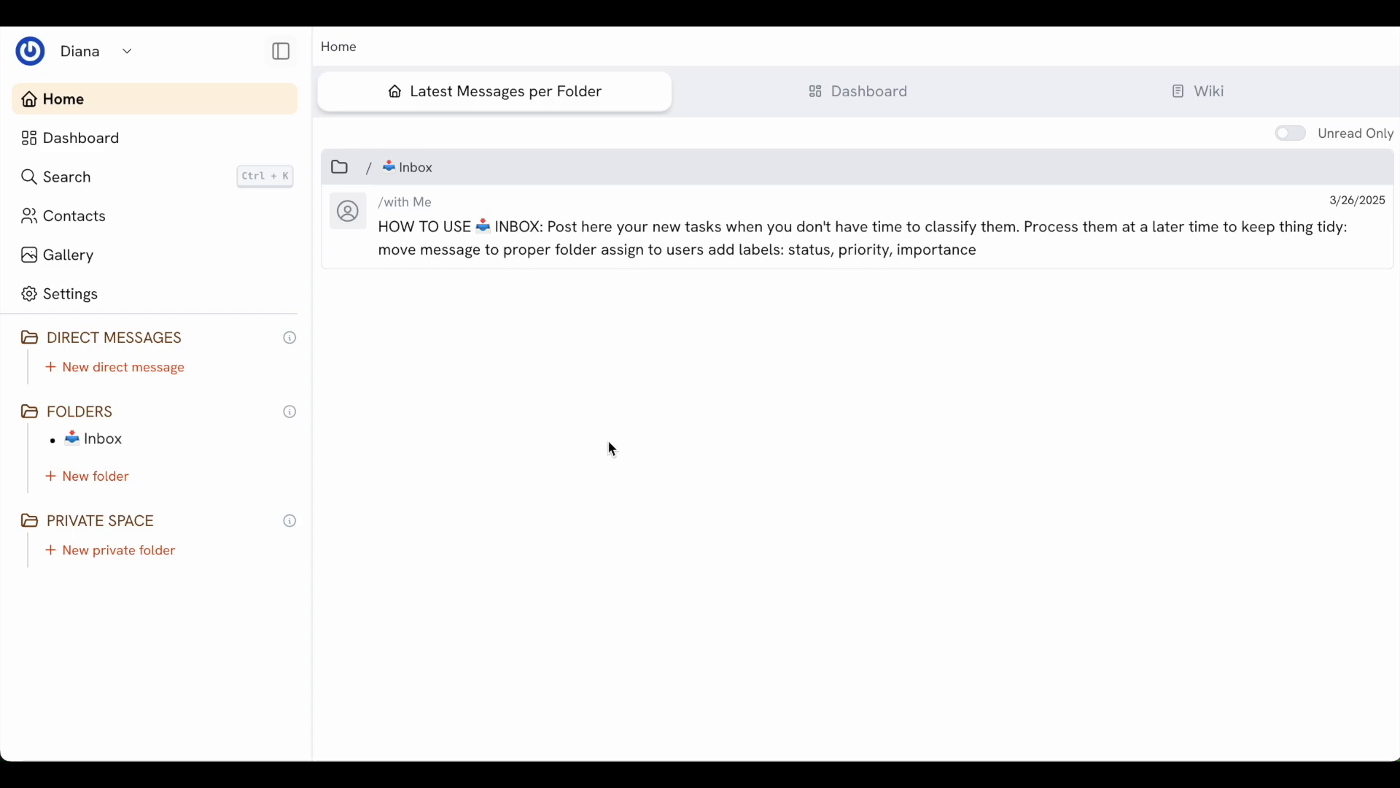
# From Contacts, send a workspace invitation to the new member's e-mail address, then return Home
pyautogui.click(85, 225)
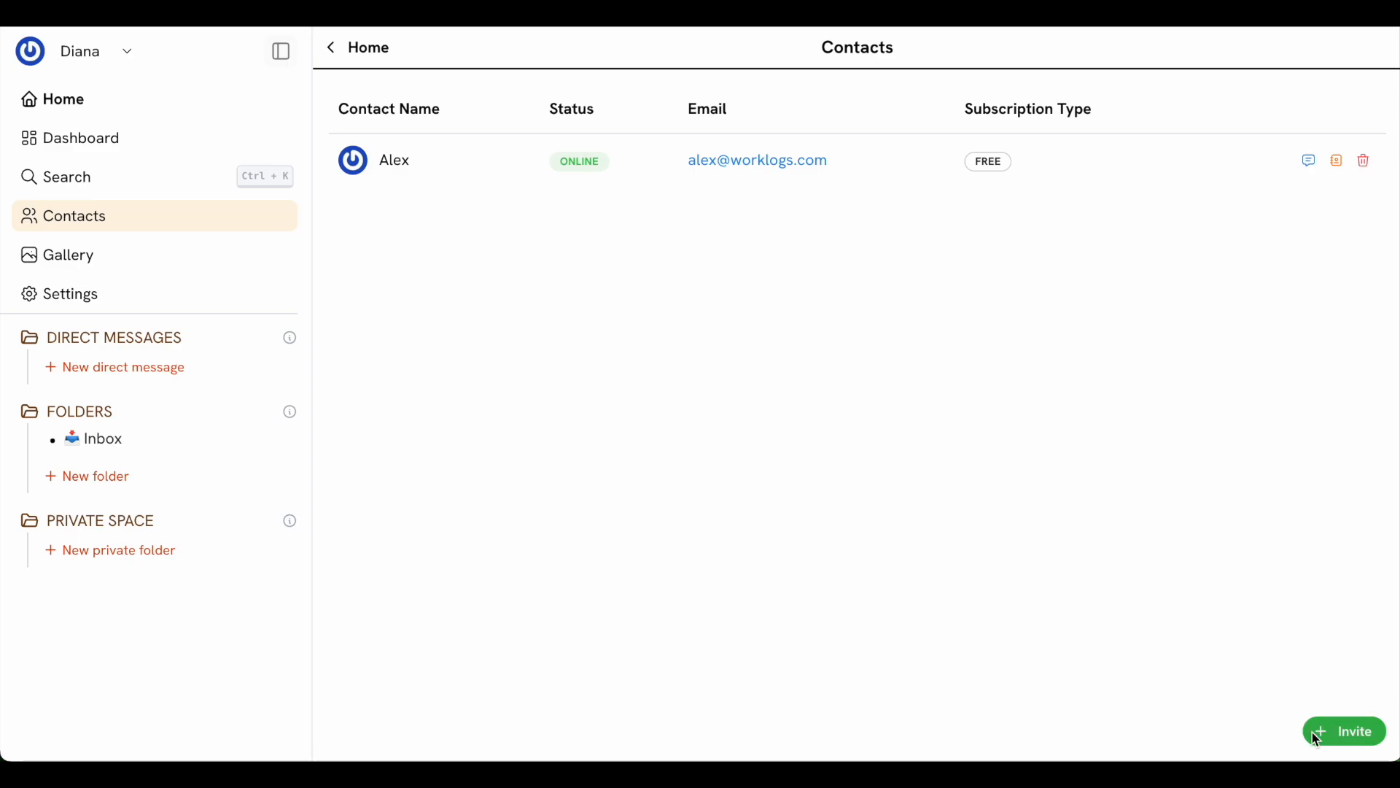
pyautogui.click(1348, 737)
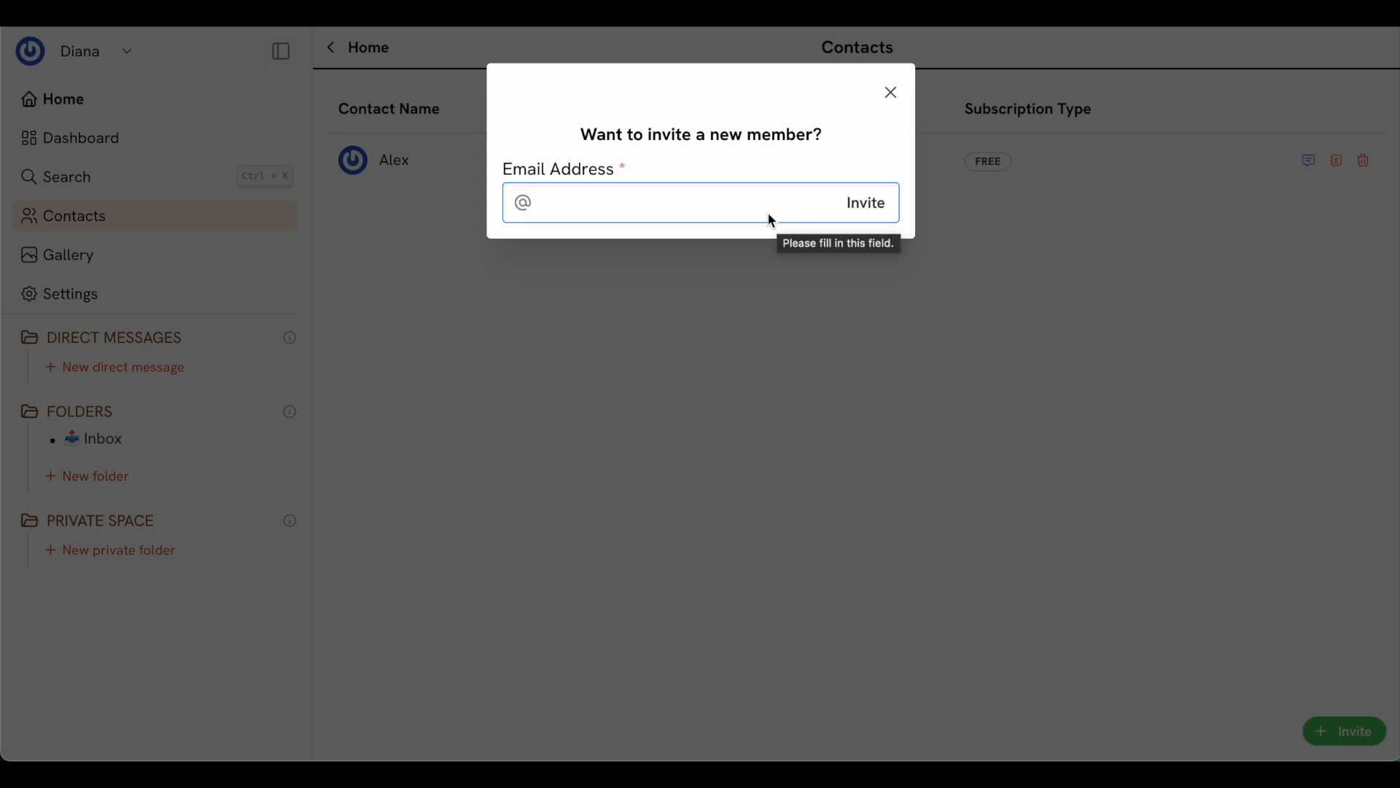
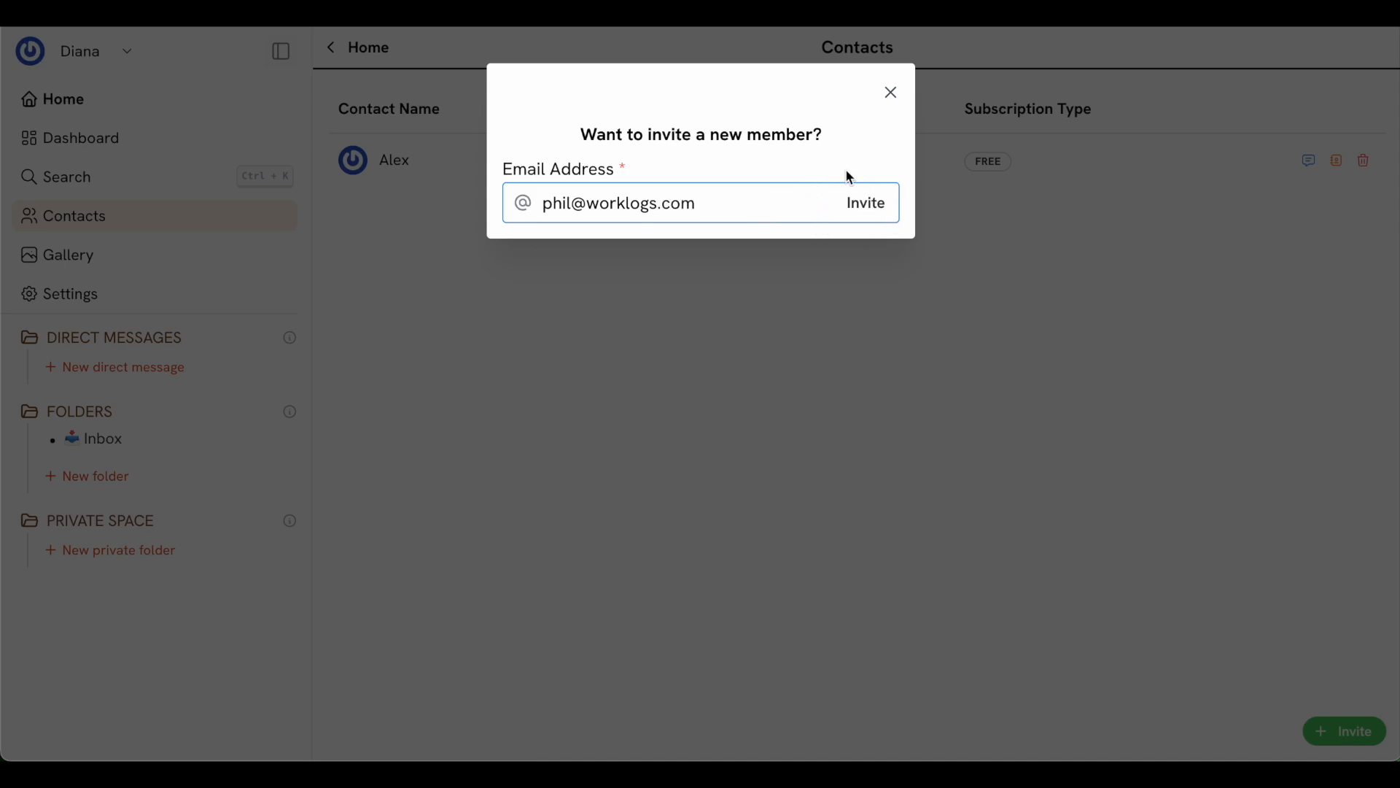
pyautogui.click(869, 204)
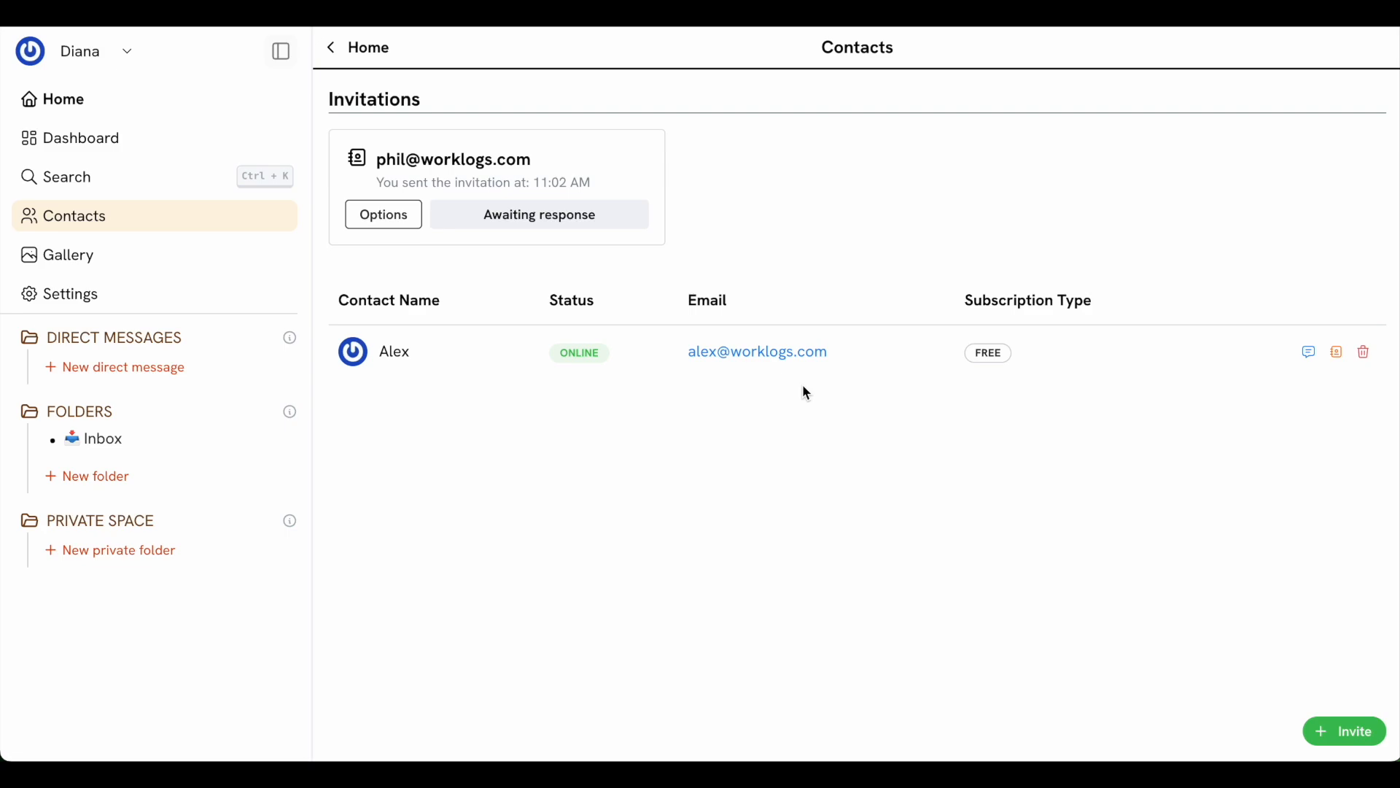
pyautogui.click(54, 95)
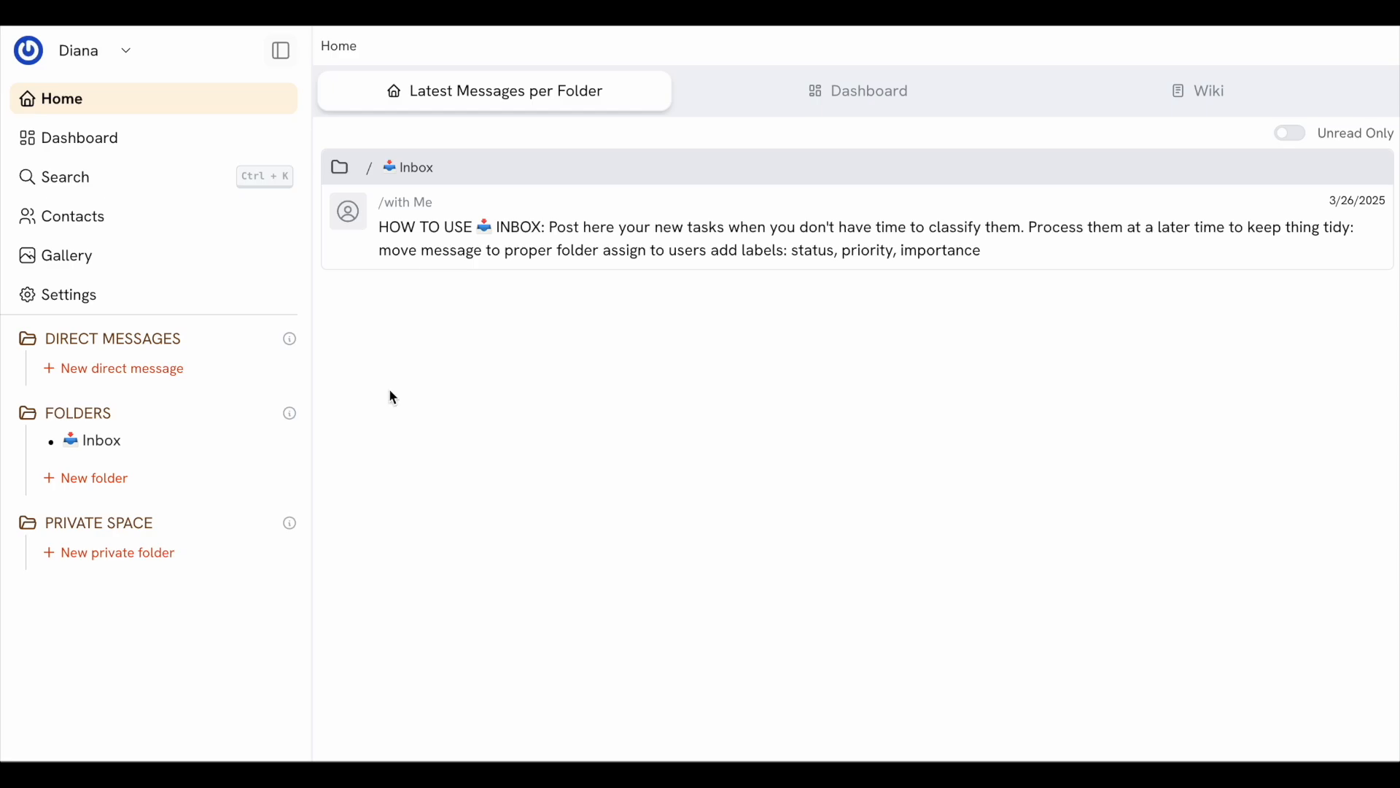
# Create the Marketing Launch folder with both contacts as members and no initial message
pyautogui.click(118, 479)
pyautogui.click(473, 162)
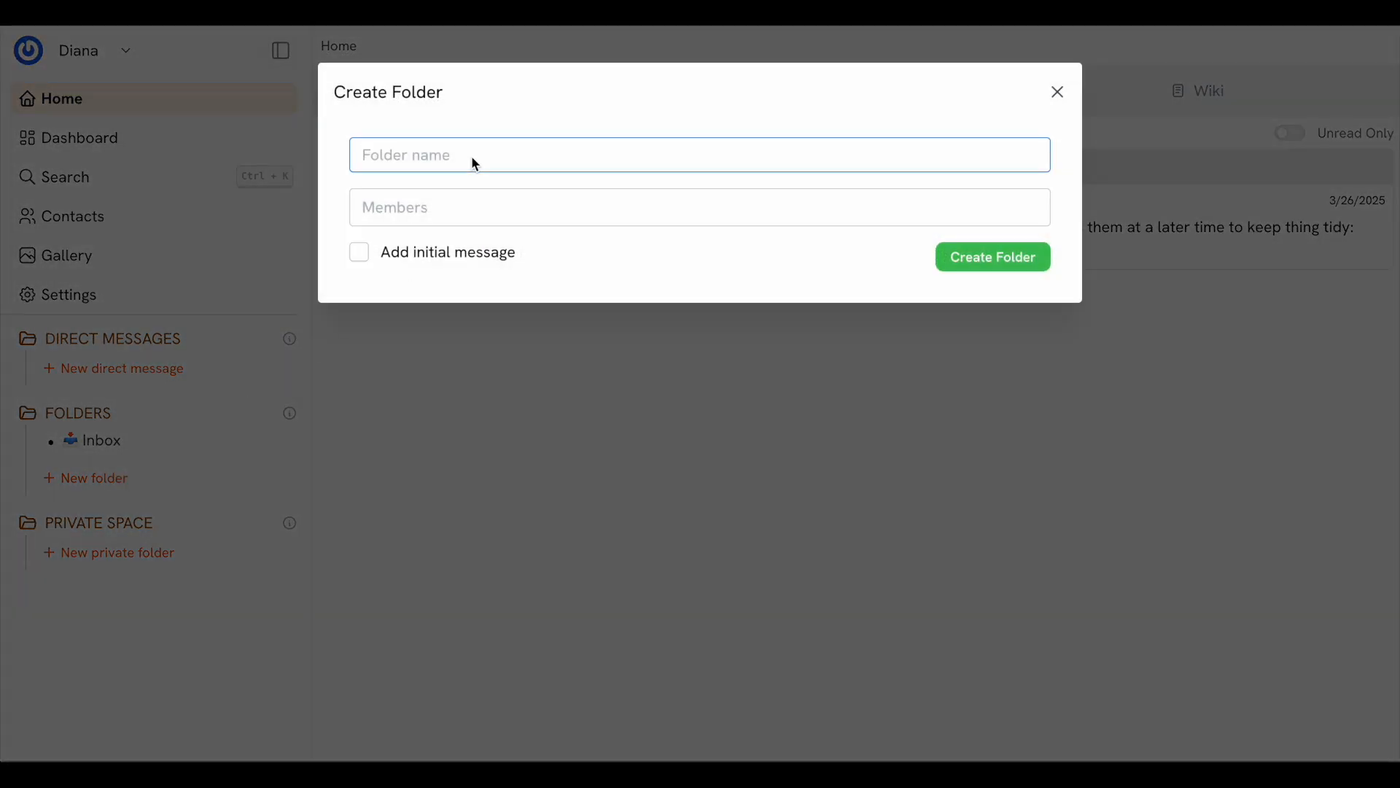
pyautogui.write('Marketing Launch')
pyautogui.click(500, 198)
pyautogui.click(522, 258)
pyautogui.click(540, 295)
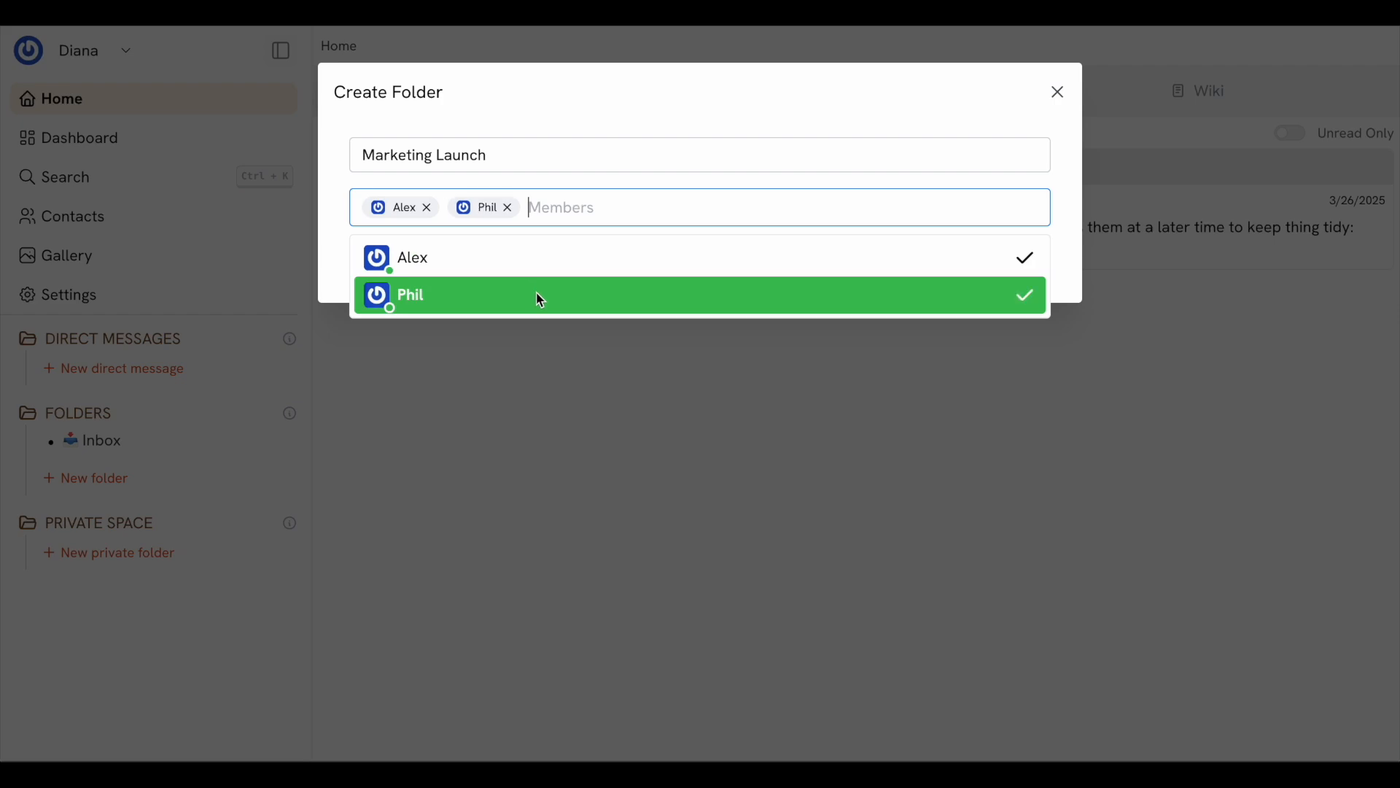
pyautogui.click(611, 135)
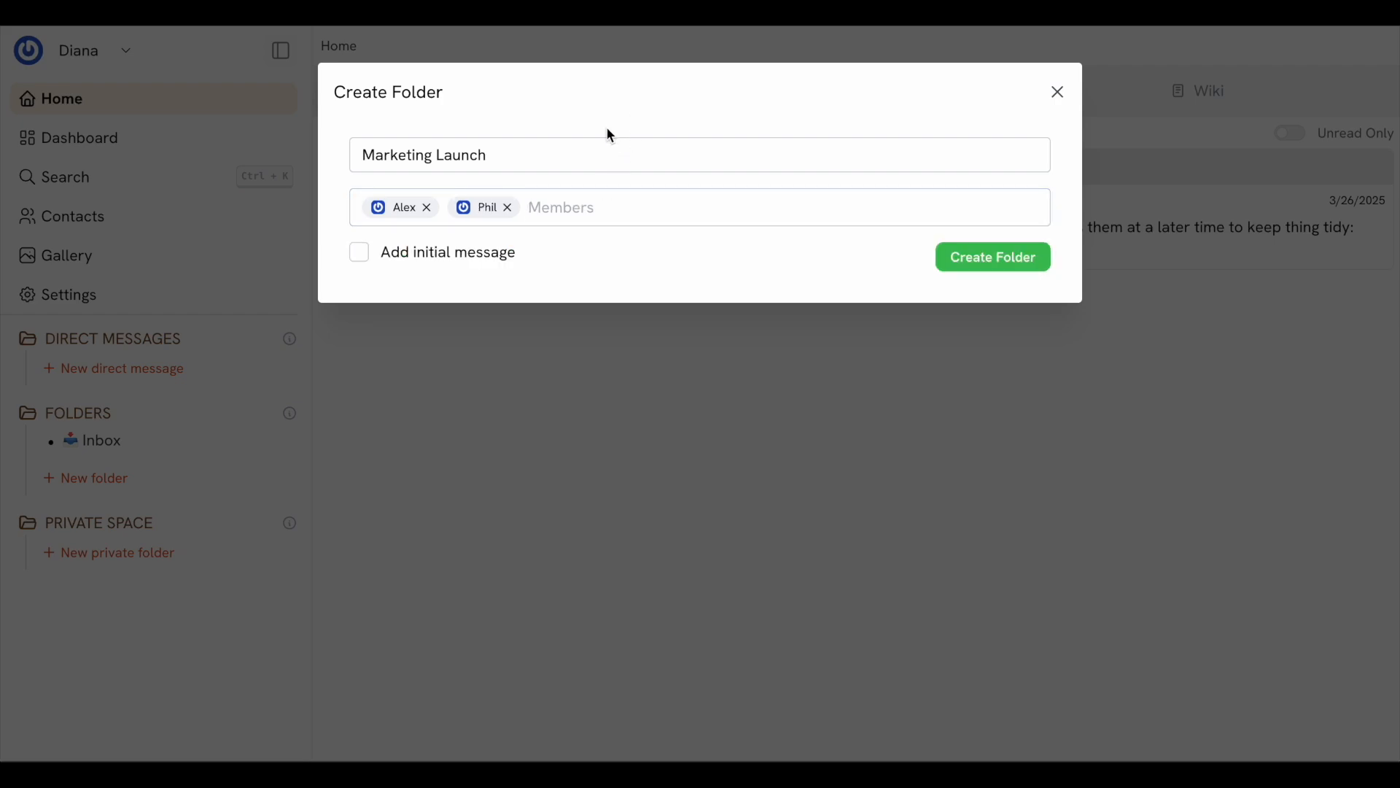
pyautogui.click(496, 260)
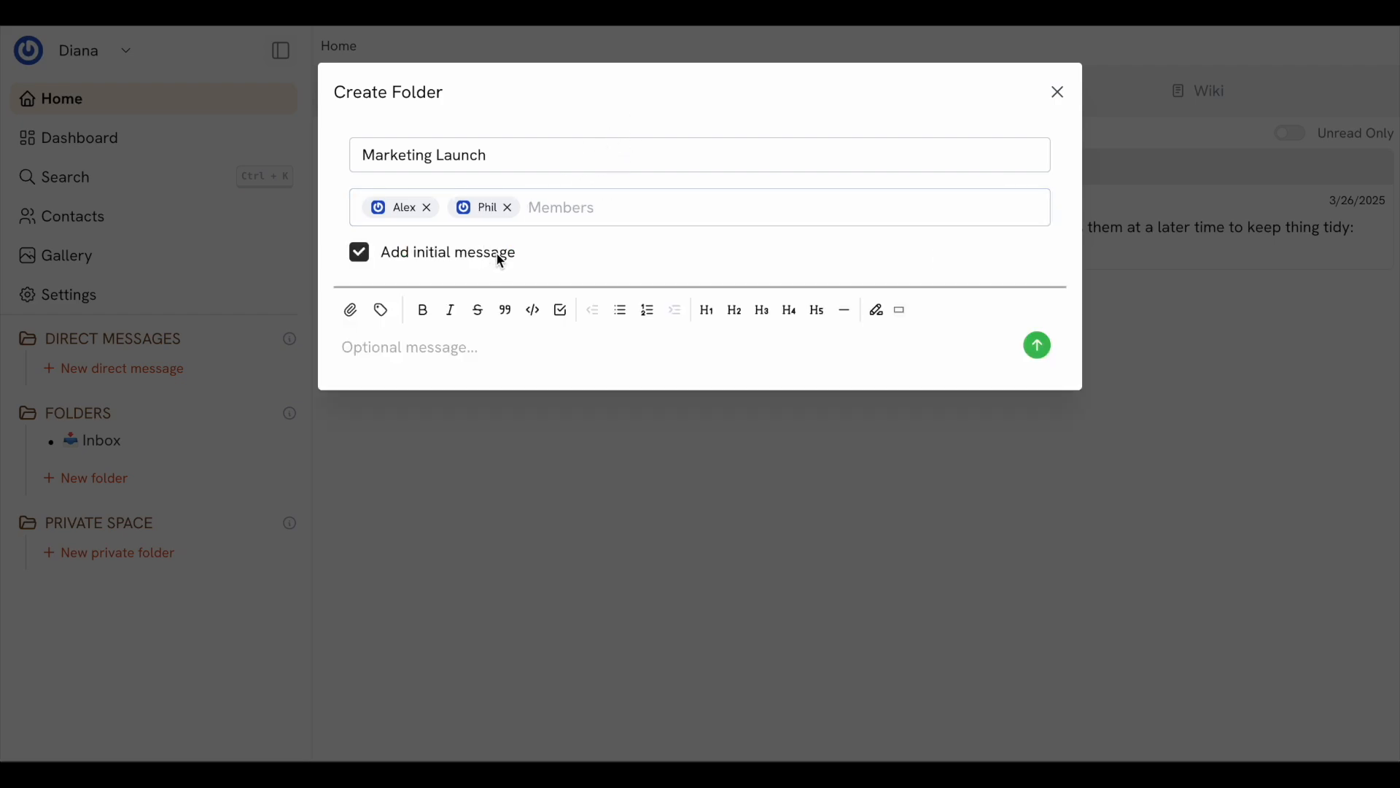
pyautogui.click(500, 257)
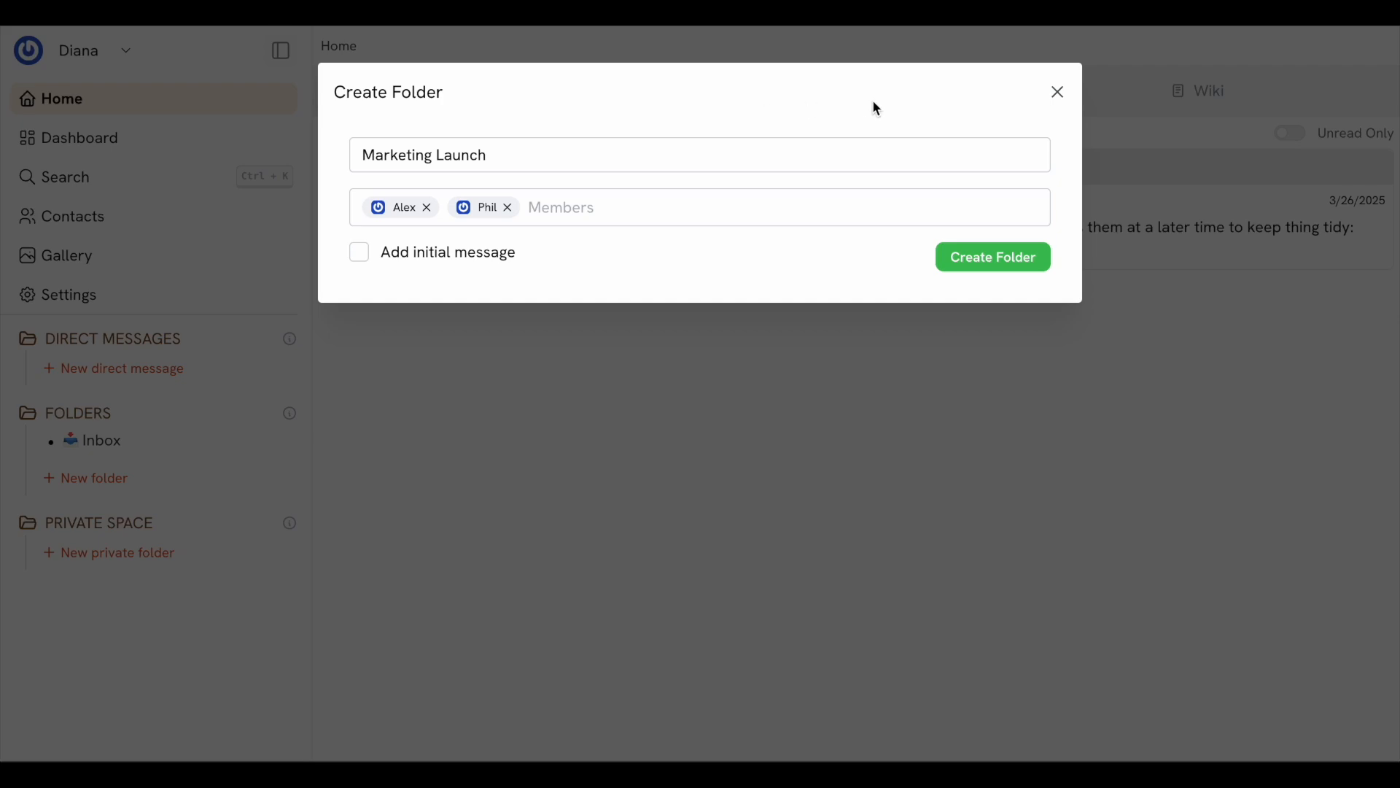
pyautogui.click(1003, 264)
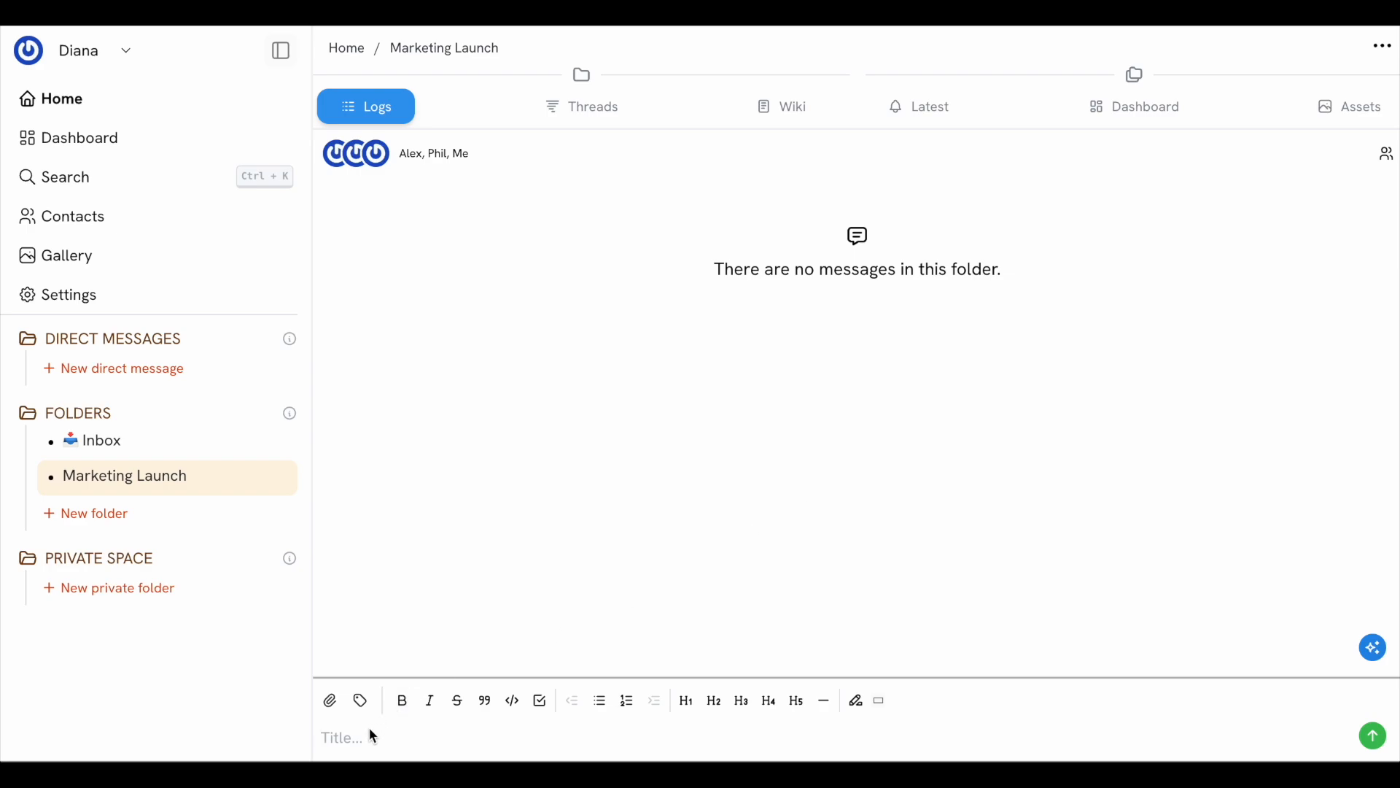
# Post 'Hello everyone! Please share your ideas for the app launch here.' in Marketing Launch
pyautogui.write('Hello everyone! Please share your oi')
pyautogui.press('BackSpace')
pyautogui.write('ideas ')
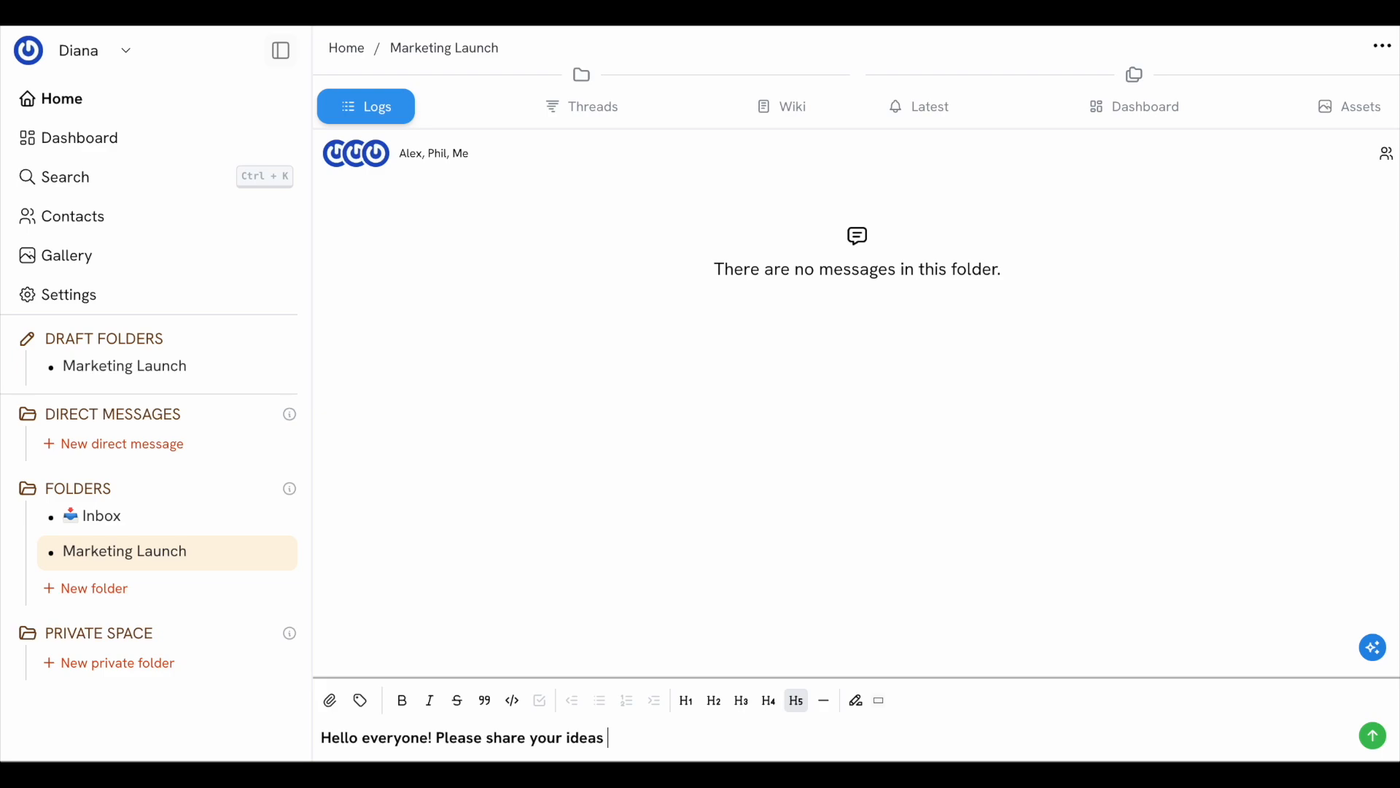
pyautogui.write('for the app launch here.')
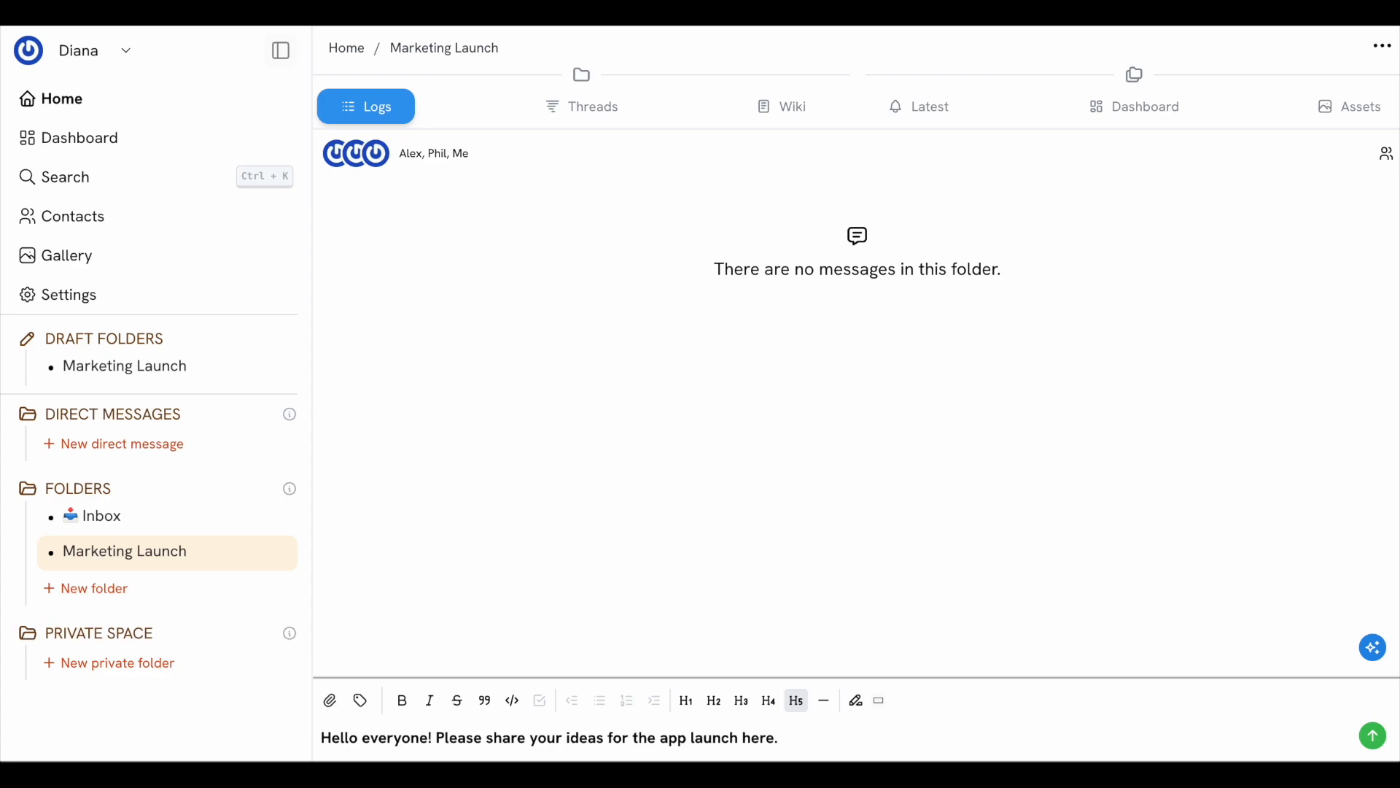
pyautogui.click(1376, 733)
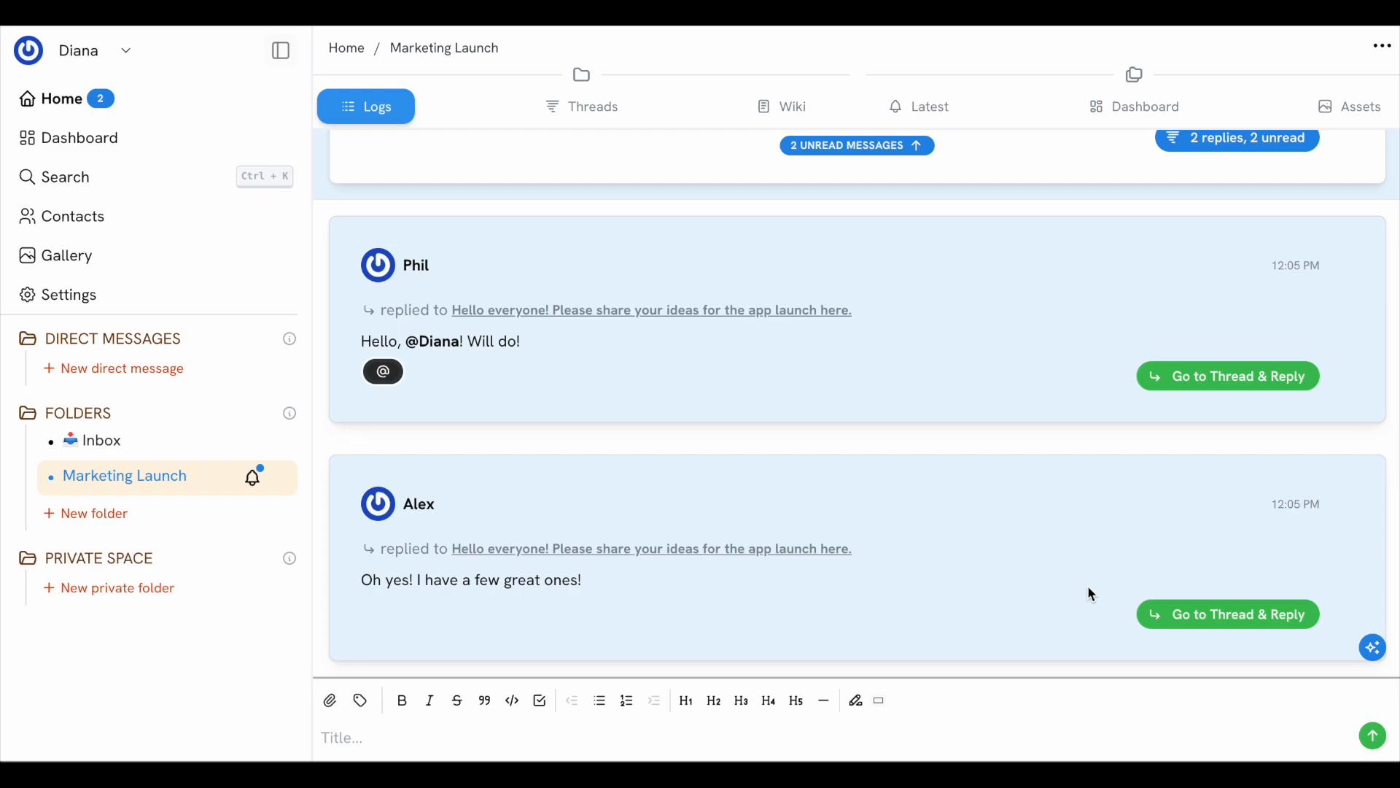
# Open and close the launch-ideas thread, then show the folder's Threads list
pyautogui.click(1182, 622)
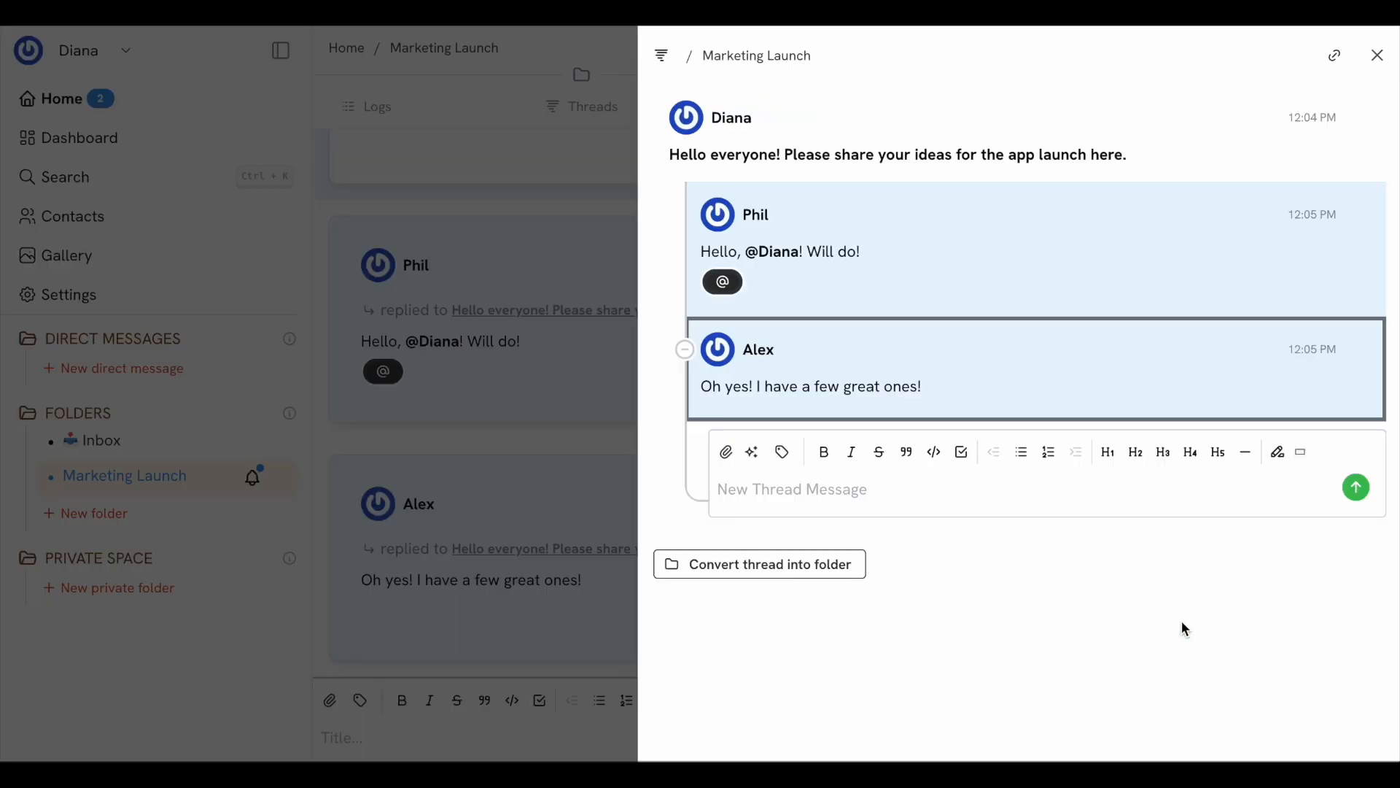
pyautogui.click(577, 434)
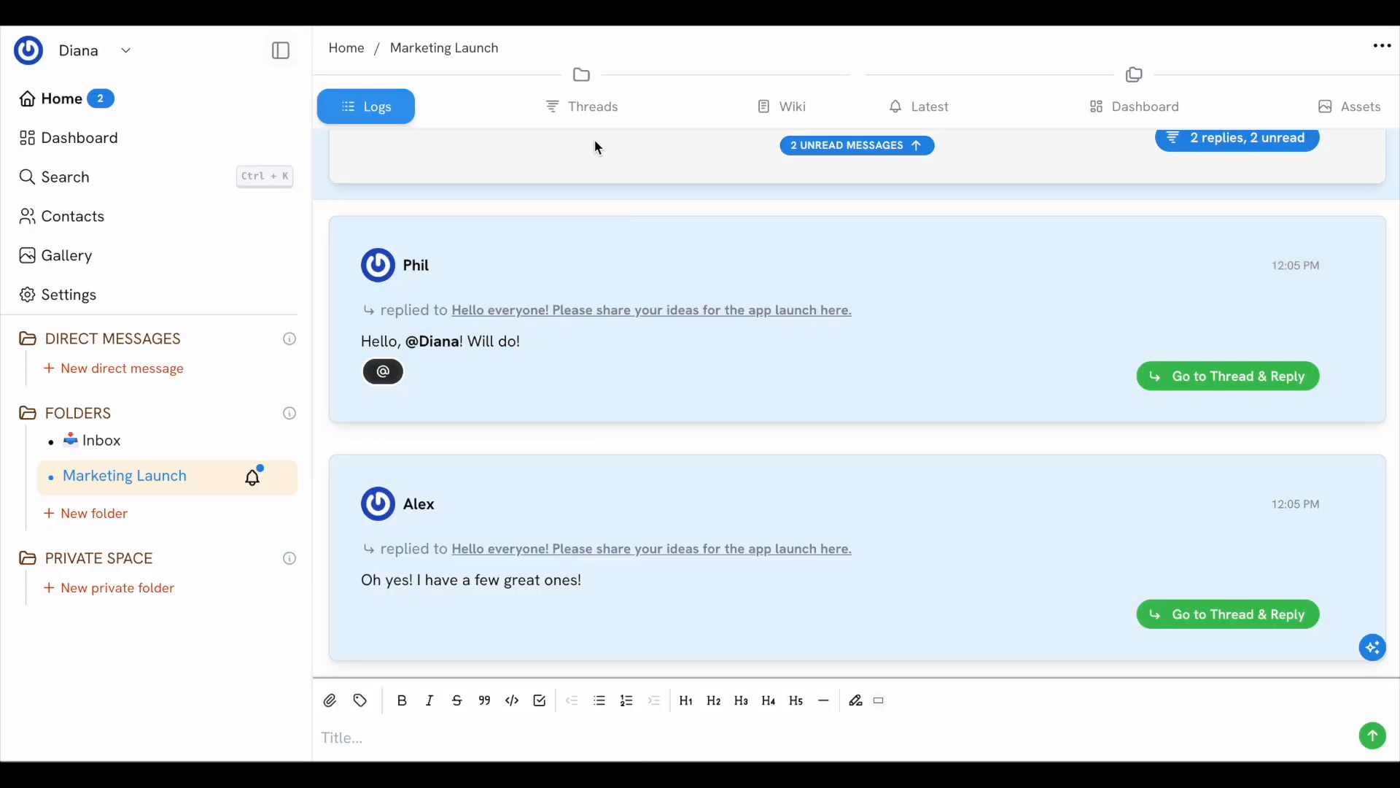
pyautogui.click(590, 114)
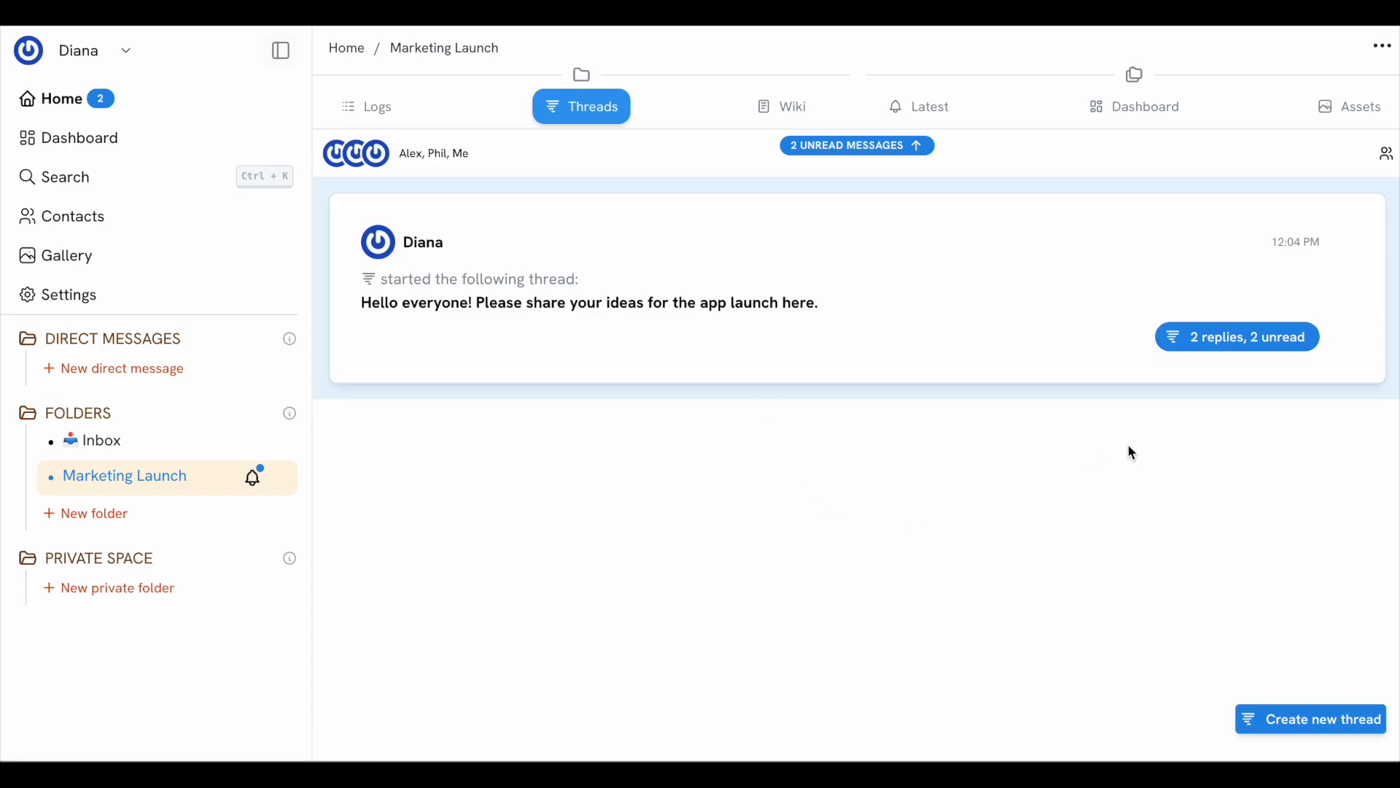
# Open the '2 replies, 2 unread' thread to read both replies, then close it
pyautogui.click(1219, 343)
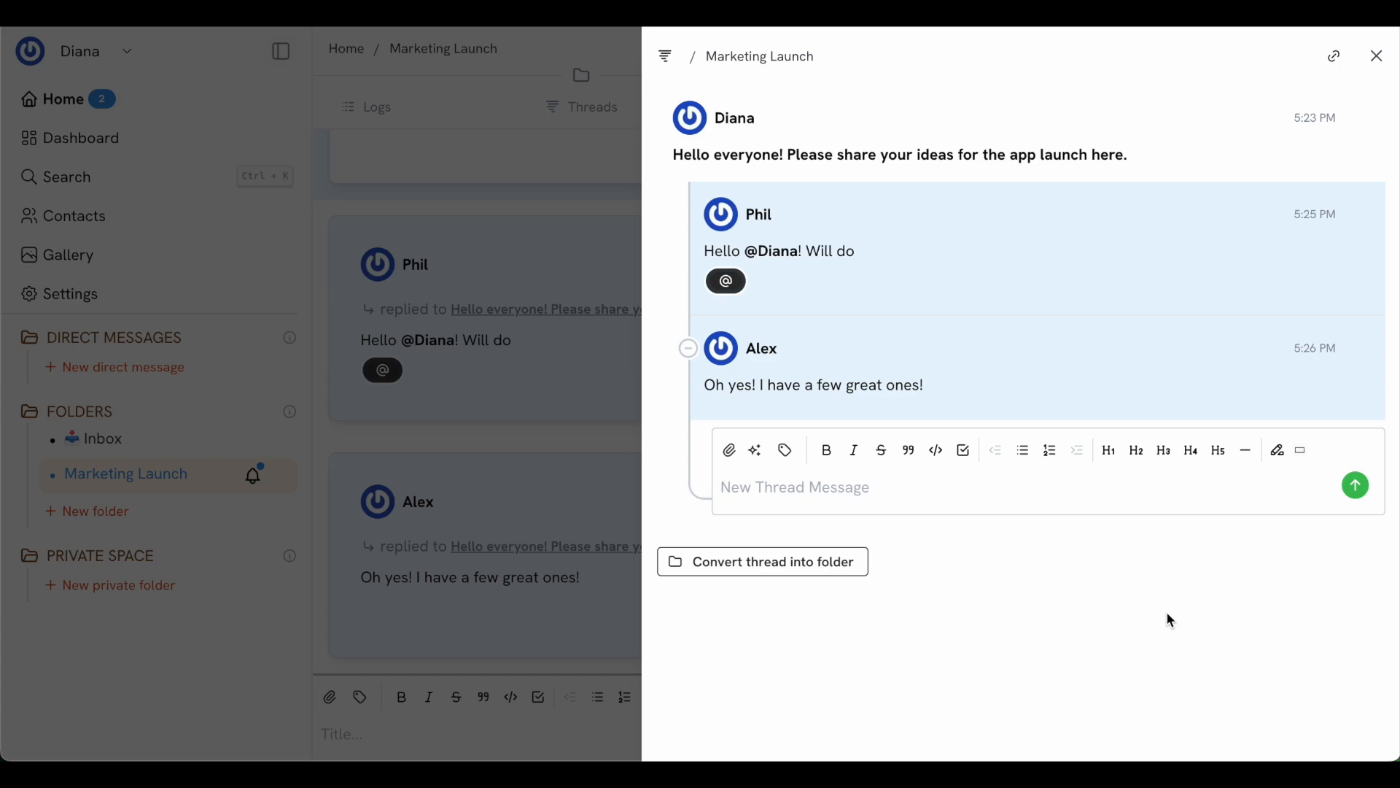
pyautogui.click(486, 633)
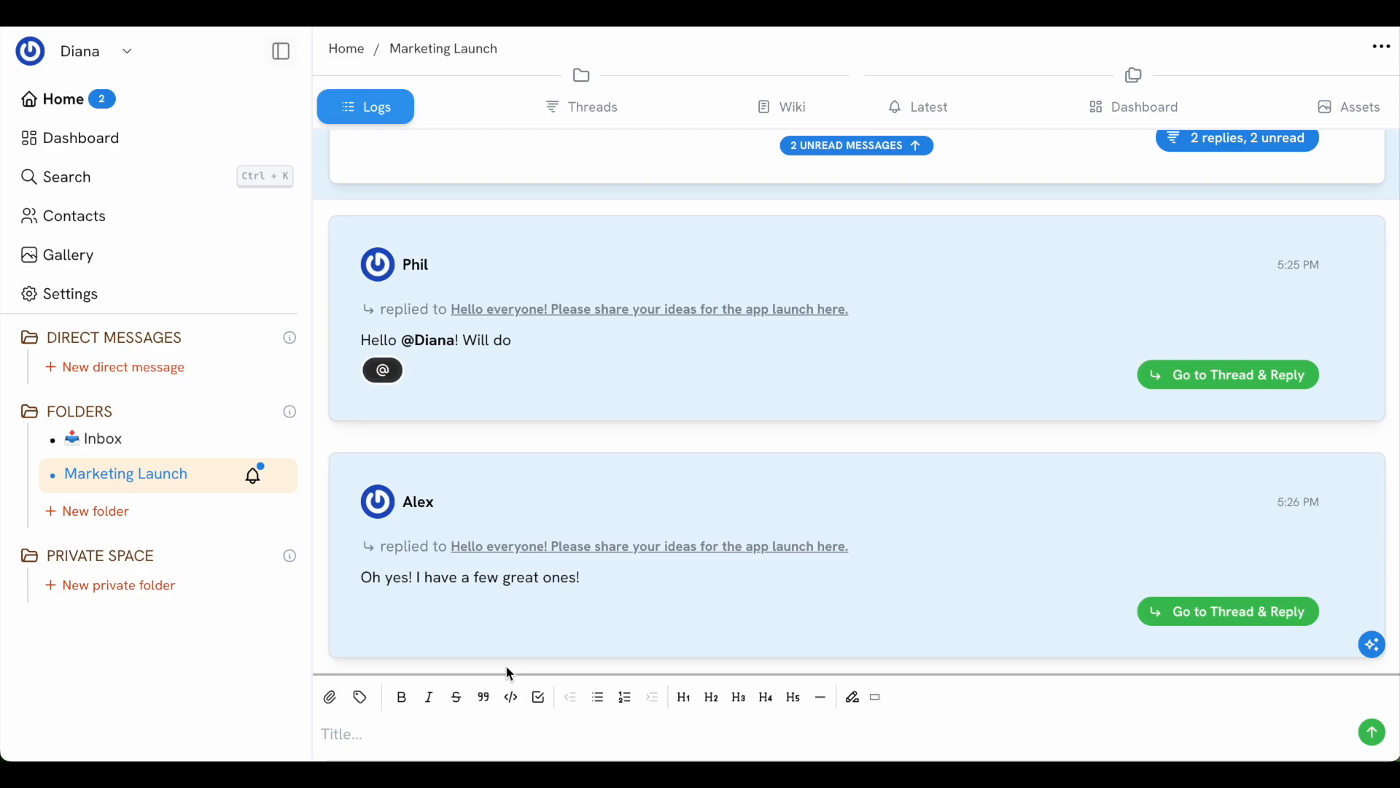
# Post 'Website.' and convert that message into a sub-folder of Marketing Launch
pyautogui.write('Websie')
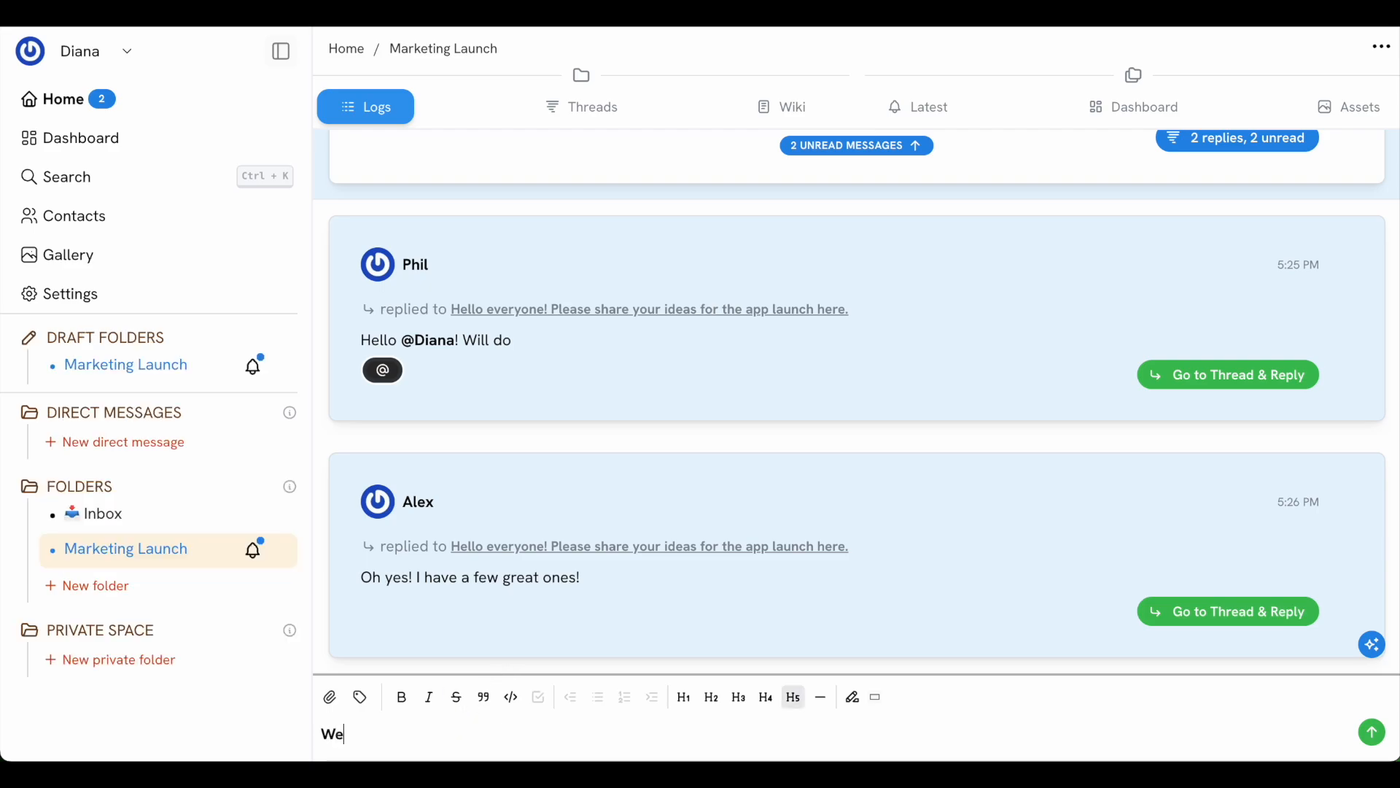
pyautogui.press('BackSpace')
pyautogui.write('te.')
pyautogui.press('Return')
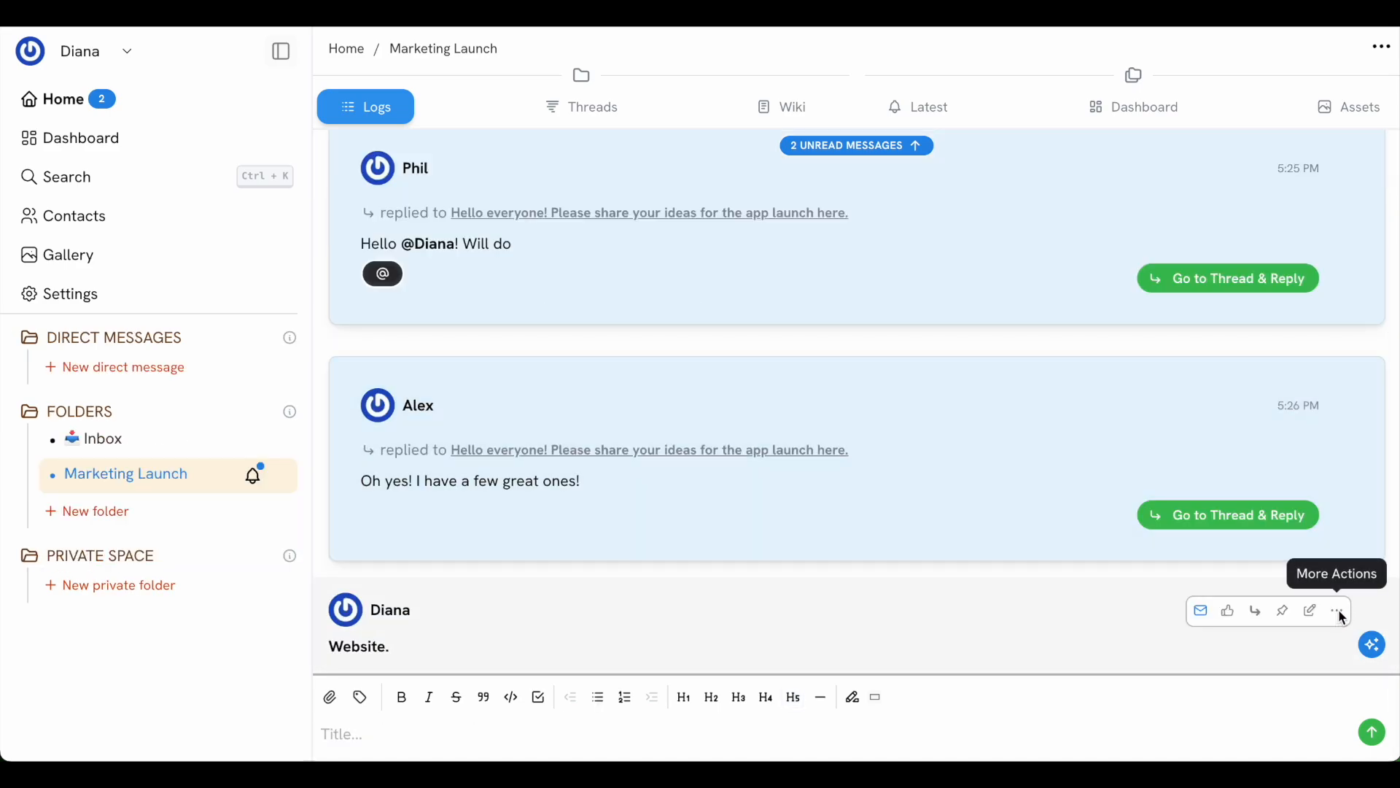
pyautogui.click(1340, 616)
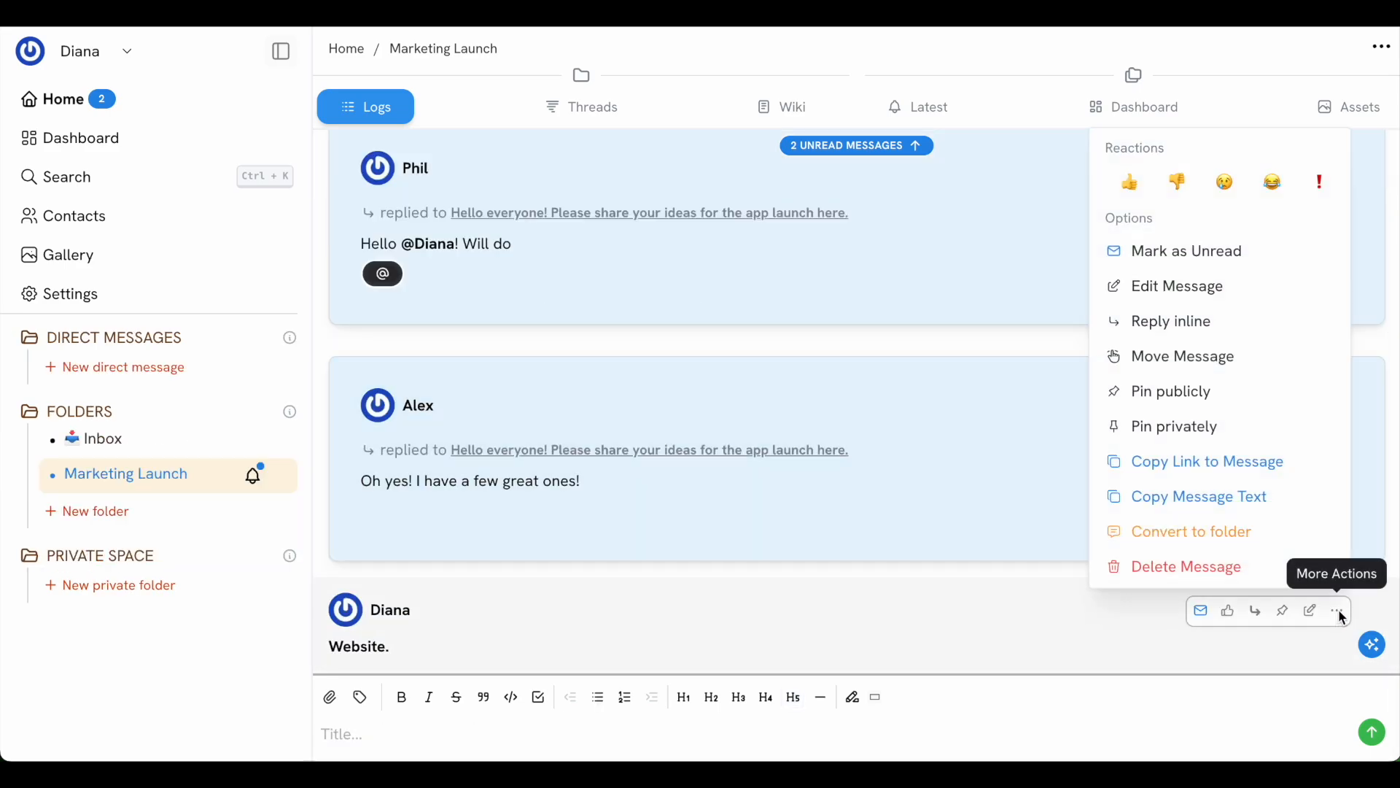
pyautogui.click(1284, 543)
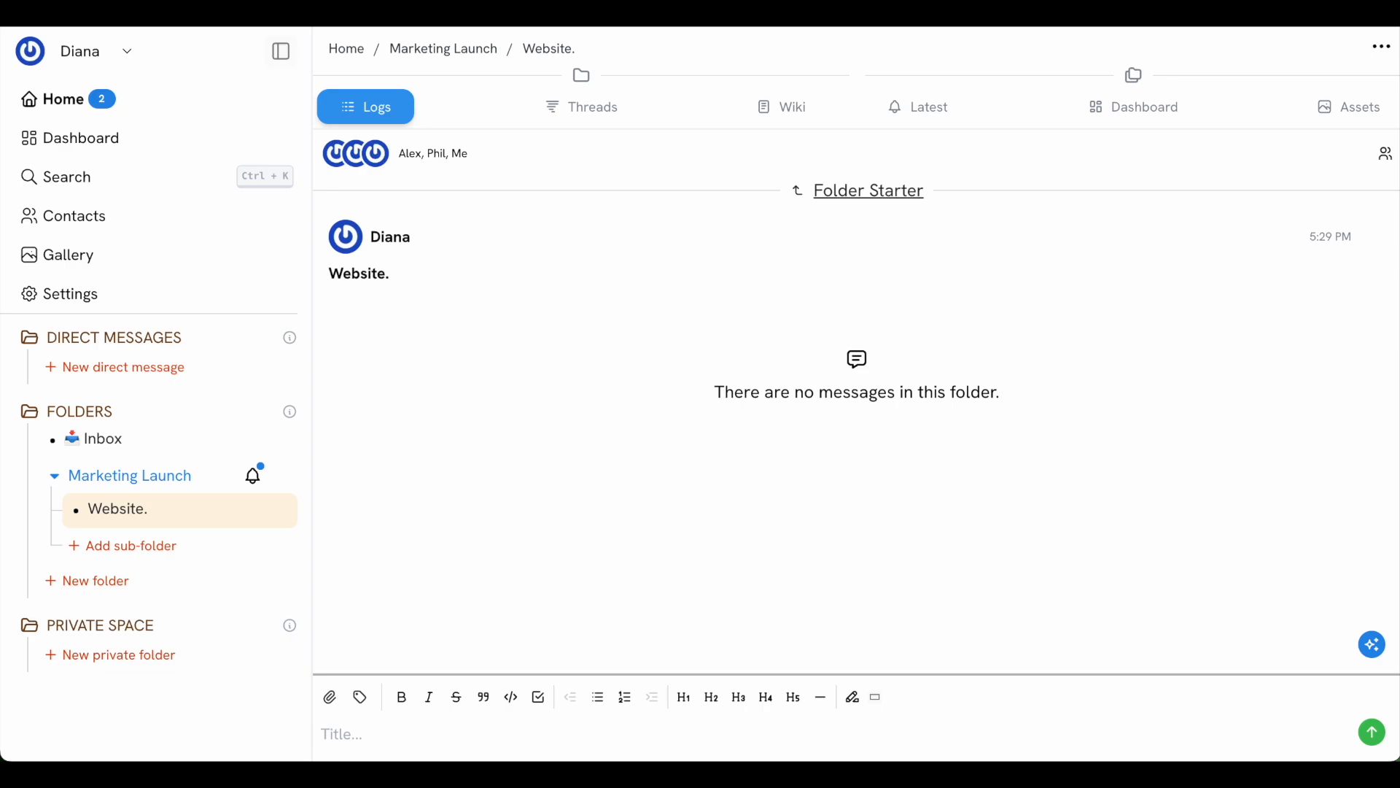
# Send 'Create hero image for the website.' as a pinned task with an assignee and Medium priority
pyautogui.write('Create ')
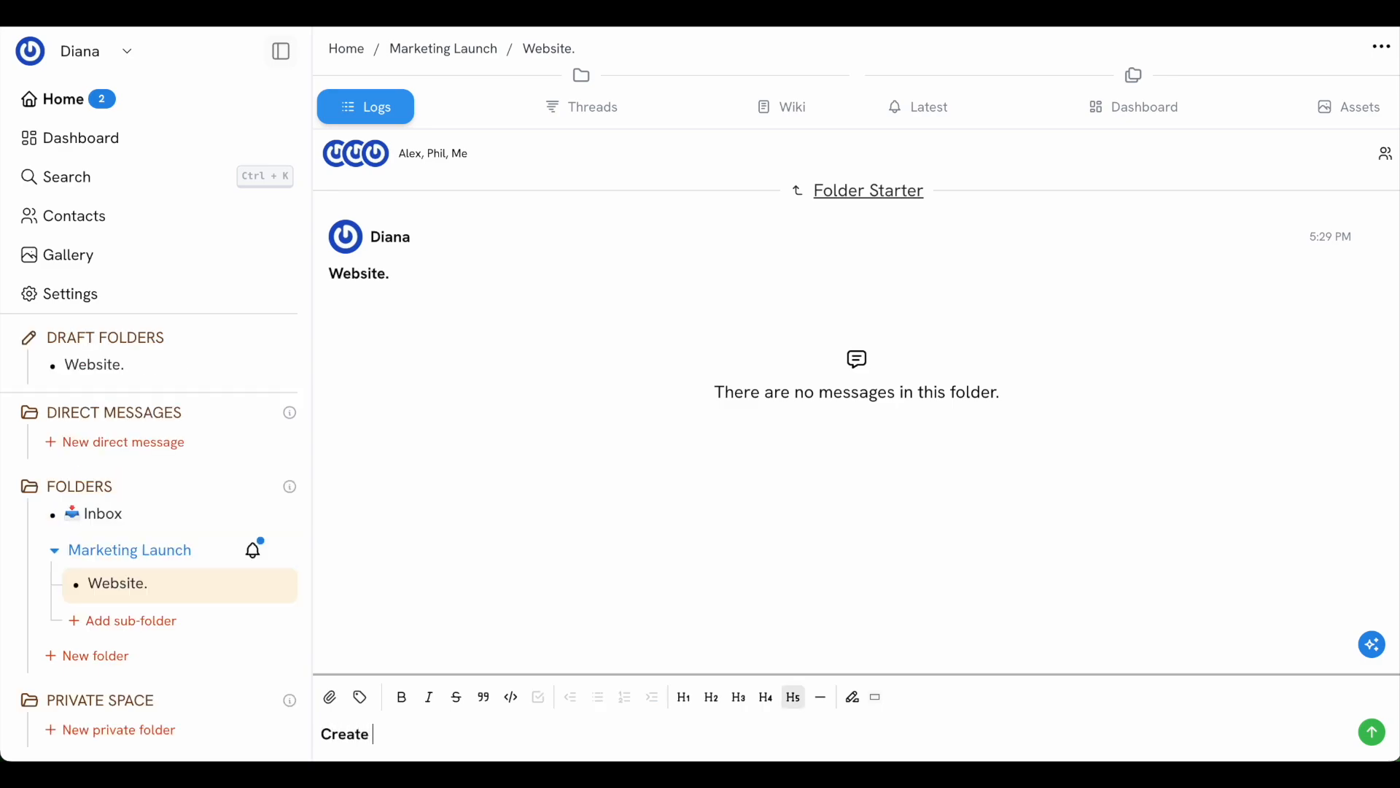
pyautogui.write('hero image for the webis')
pyautogui.write('te')
pyautogui.press('BackSpace')
pyautogui.press('BackSpace')
pyautogui.press('BackSpace')
pyautogui.write('site.')
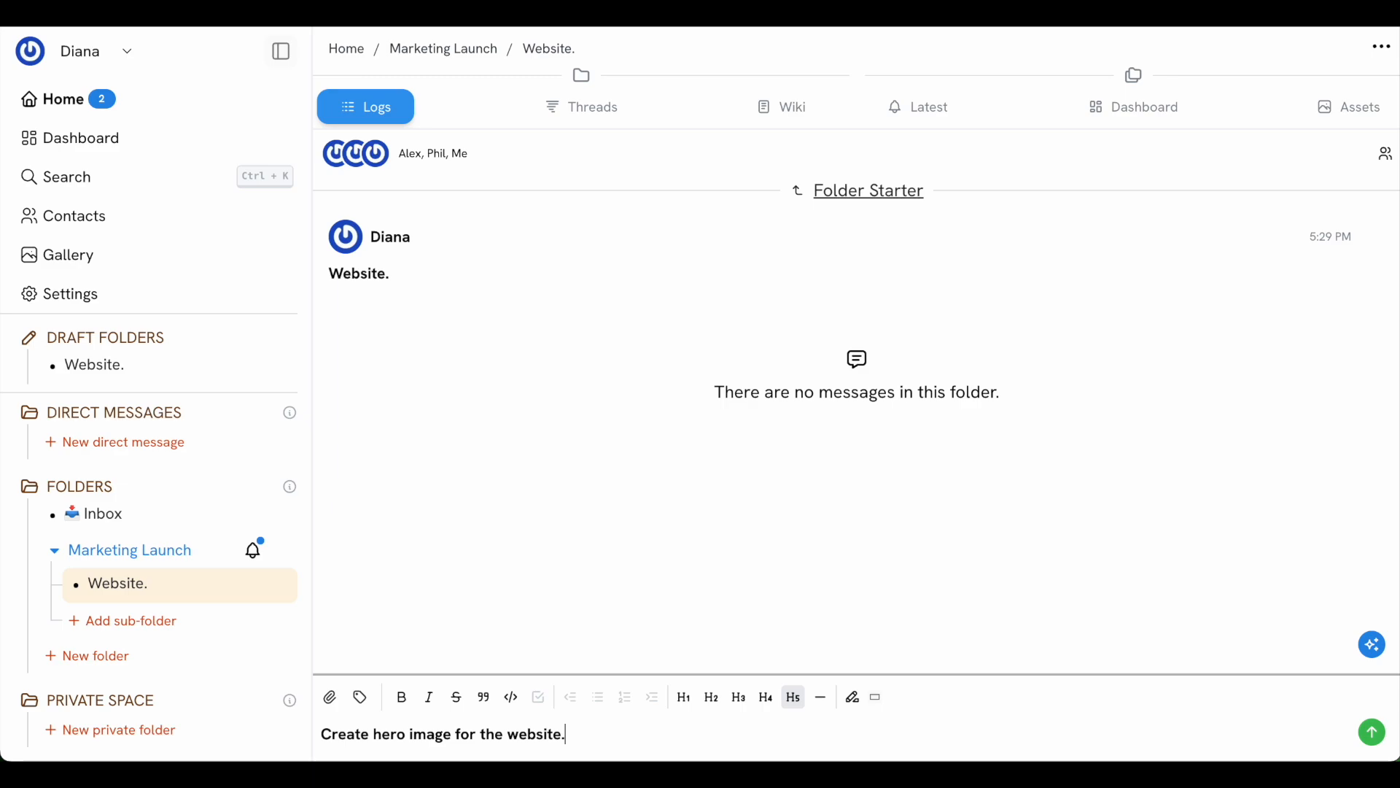
pyautogui.click(366, 703)
pyautogui.click(378, 741)
pyautogui.click(369, 537)
pyautogui.click(561, 563)
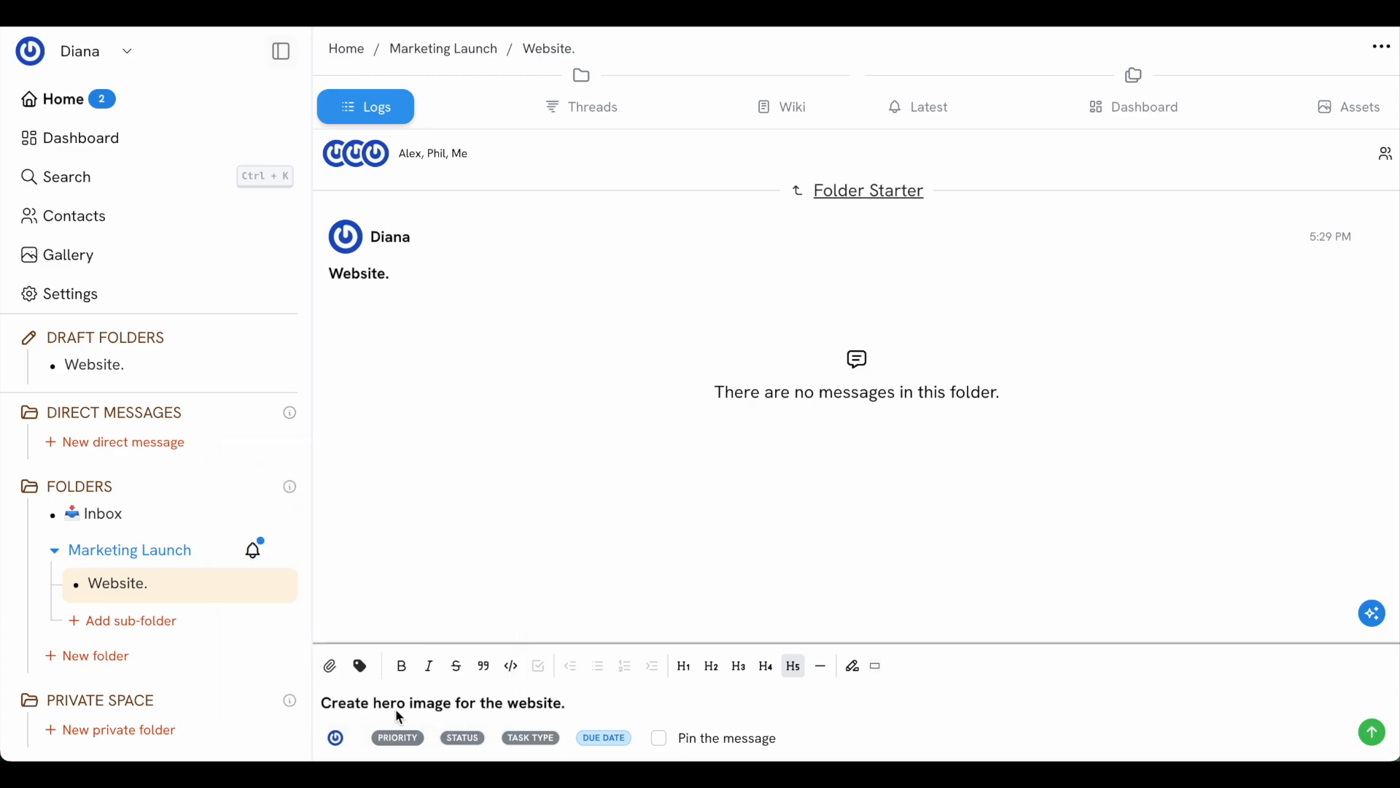
pyautogui.click(397, 744)
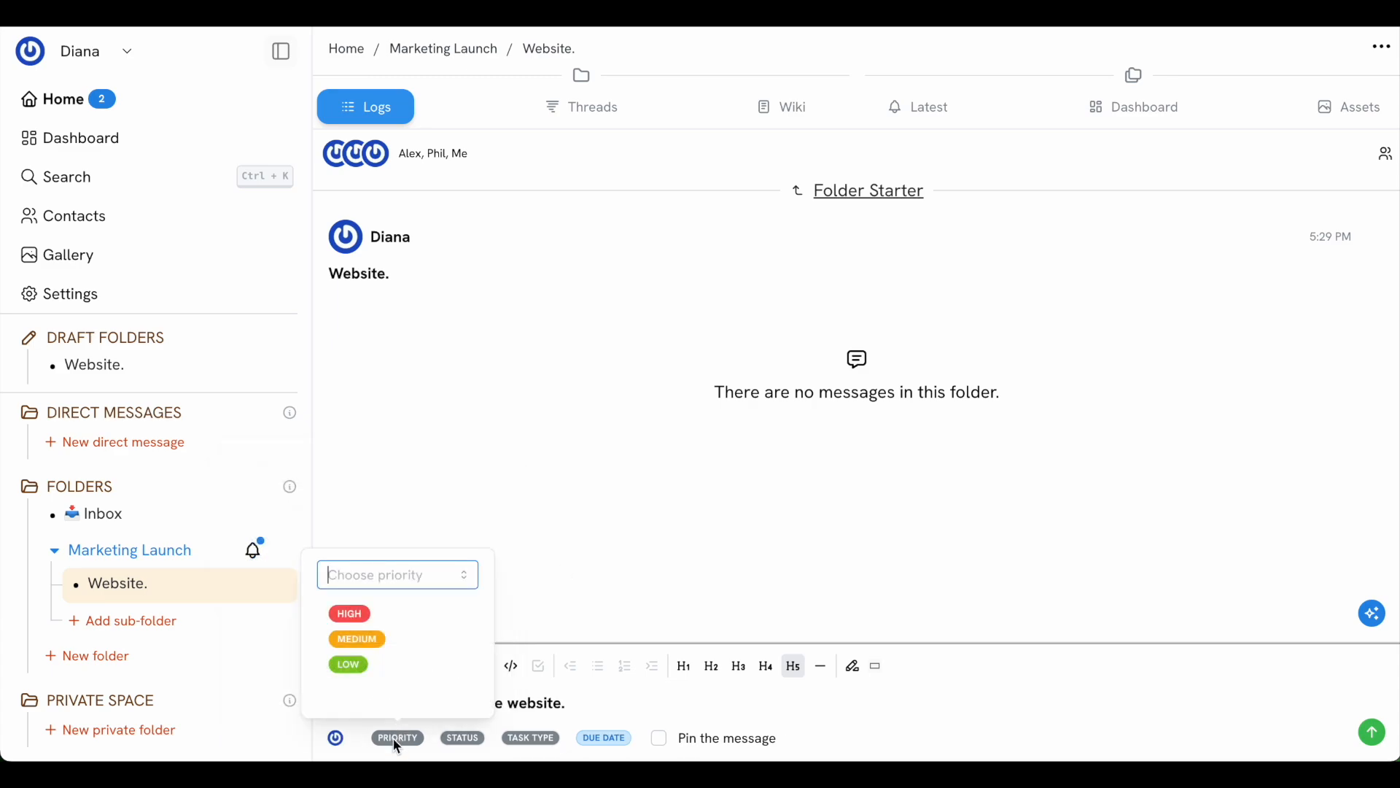
pyautogui.click(388, 645)
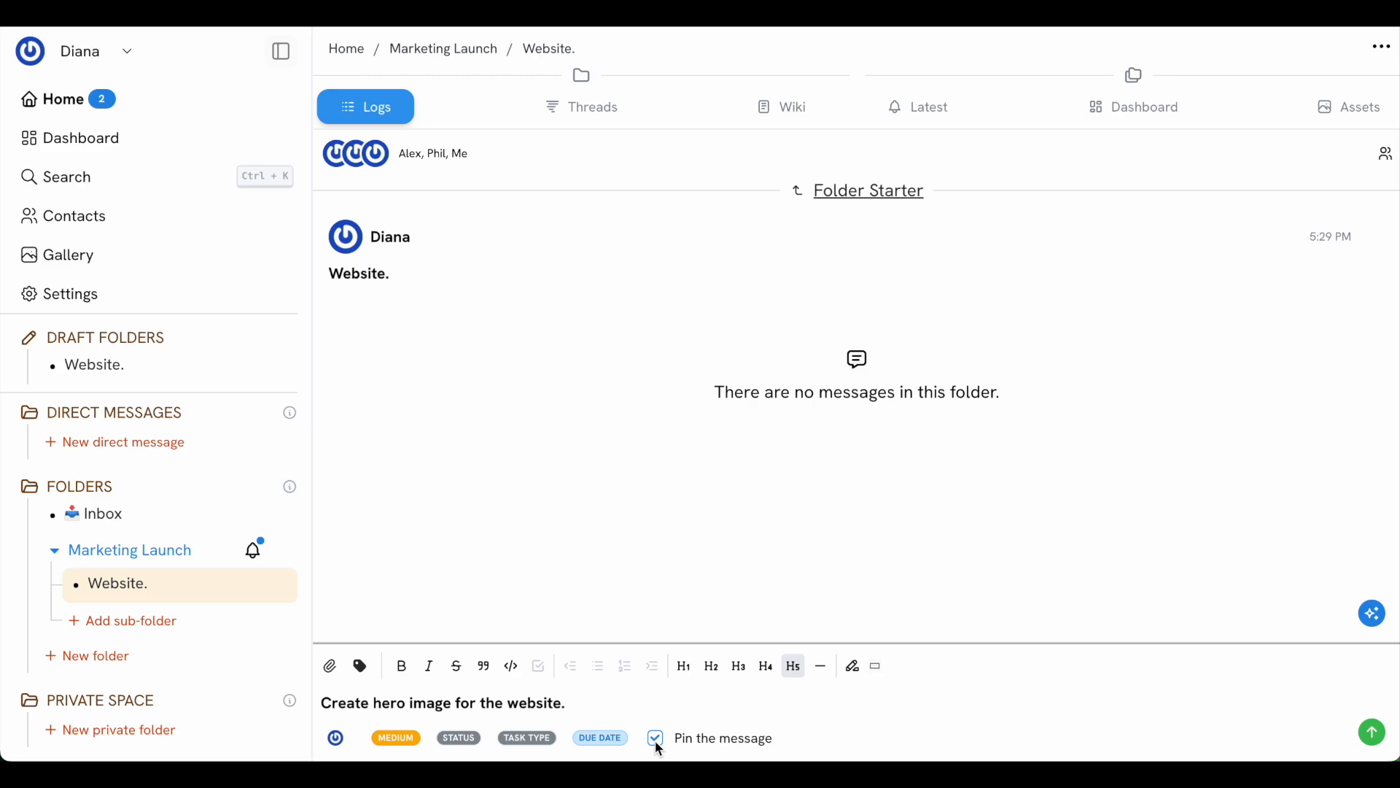
pyautogui.click(1375, 732)
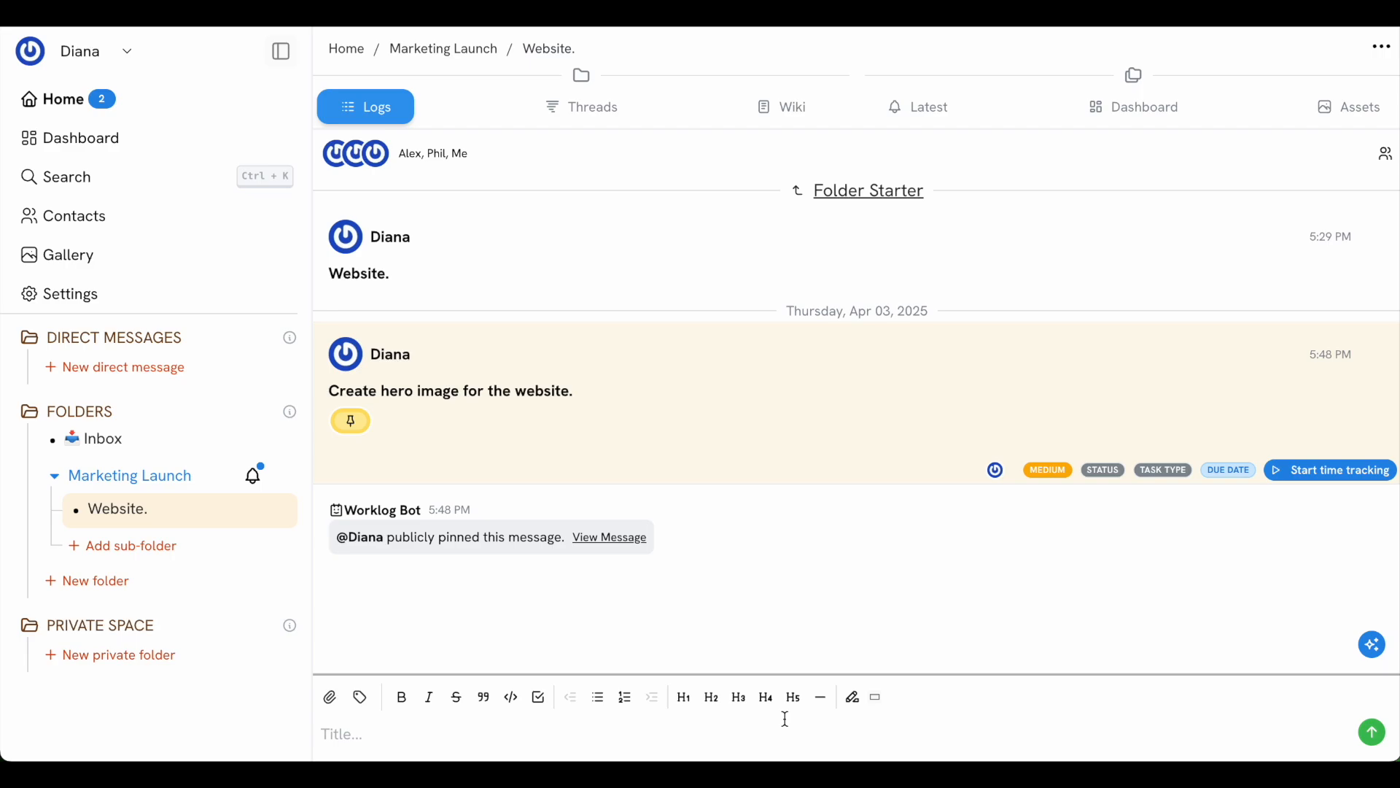
# Post 'Create video tutorial', pin it, and set due date 2025-04-04 and status To do
pyautogui.write('Create video tutorial')
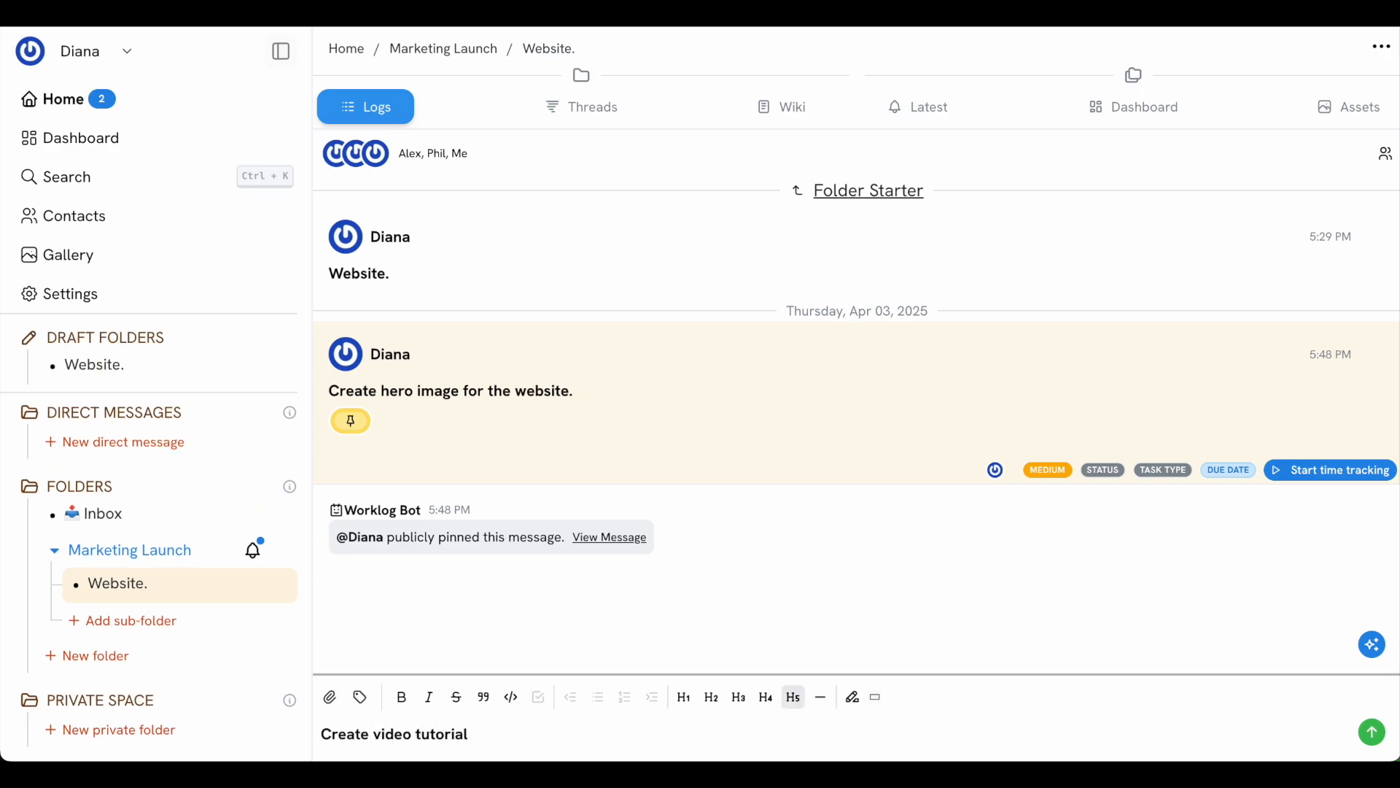
pyautogui.press('Return')
pyautogui.moveTo(1310, 620)
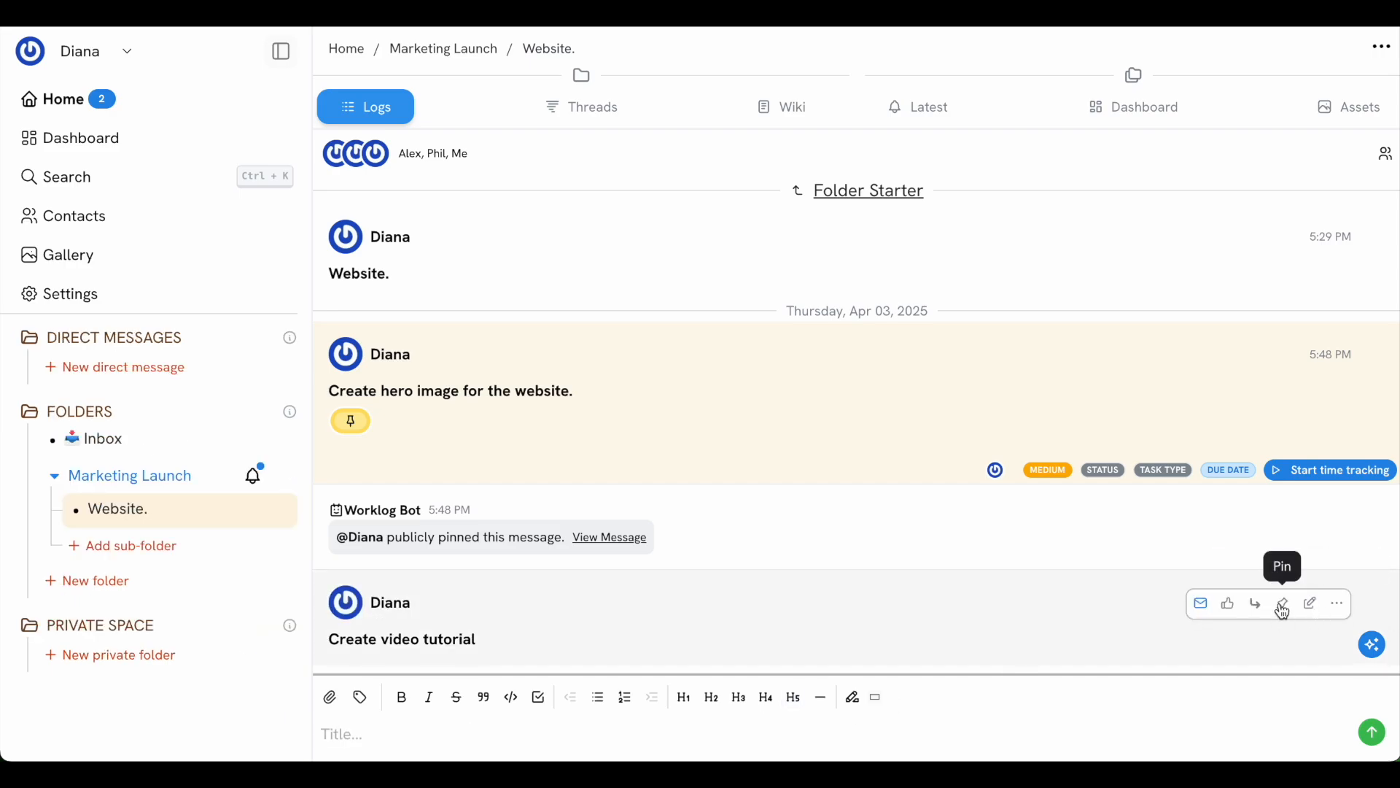
pyautogui.click(1283, 607)
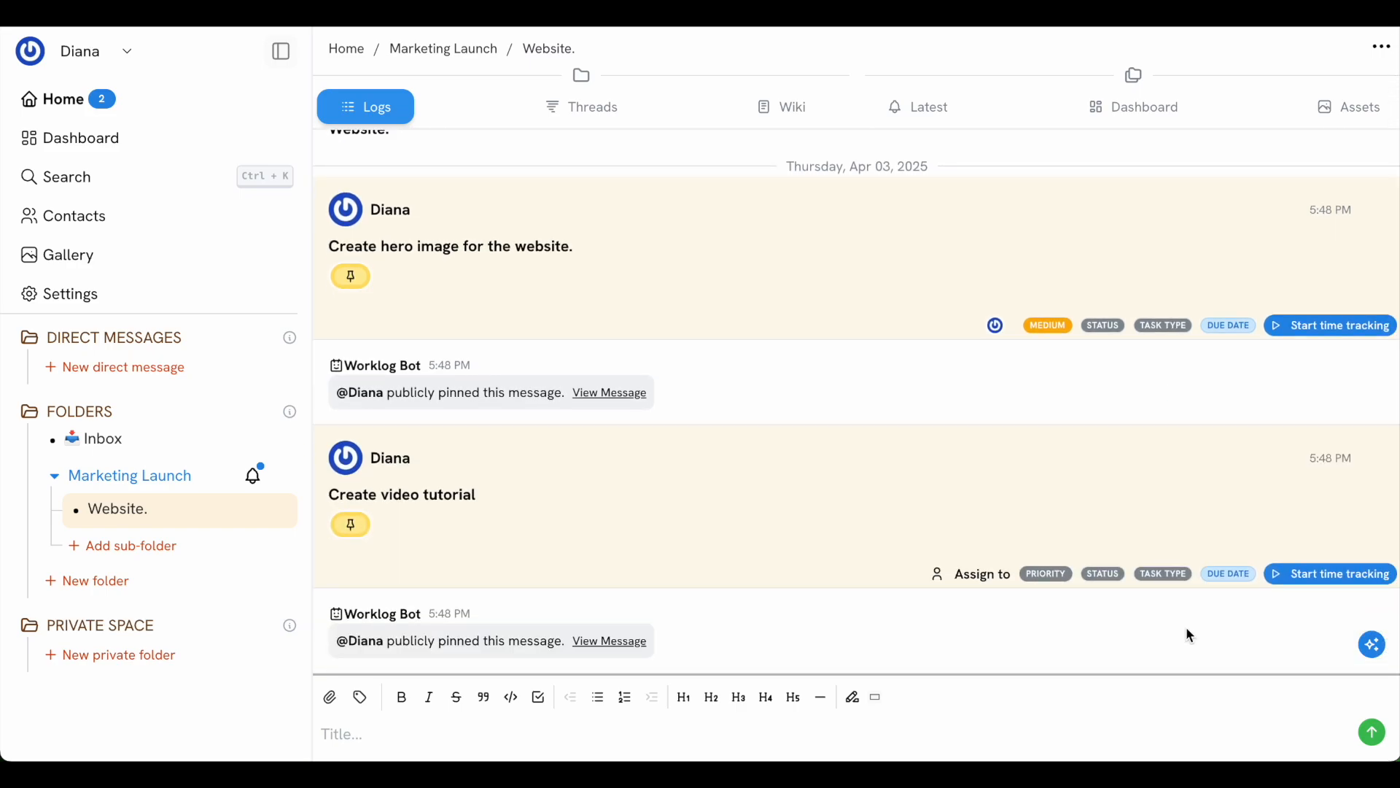
pyautogui.click(1228, 577)
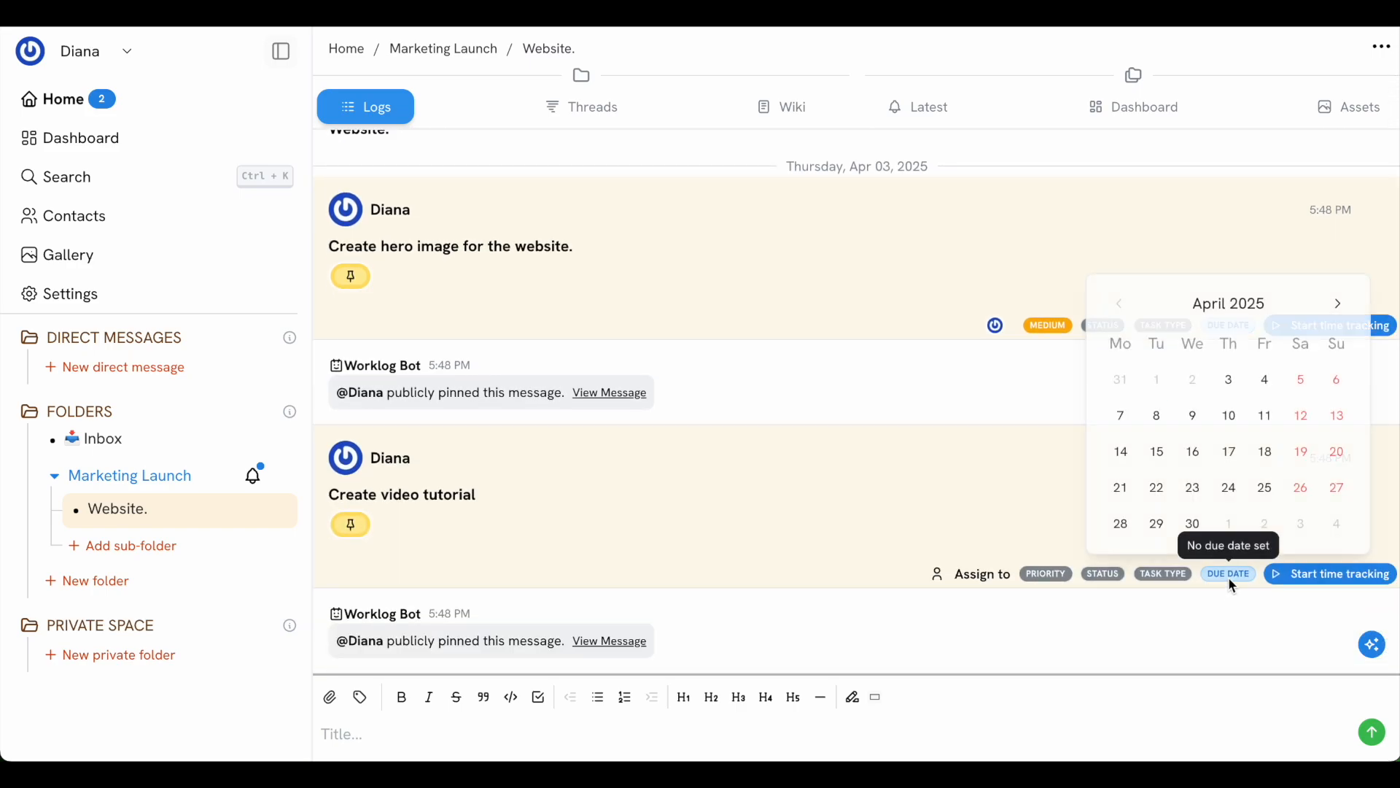
pyautogui.click(1265, 383)
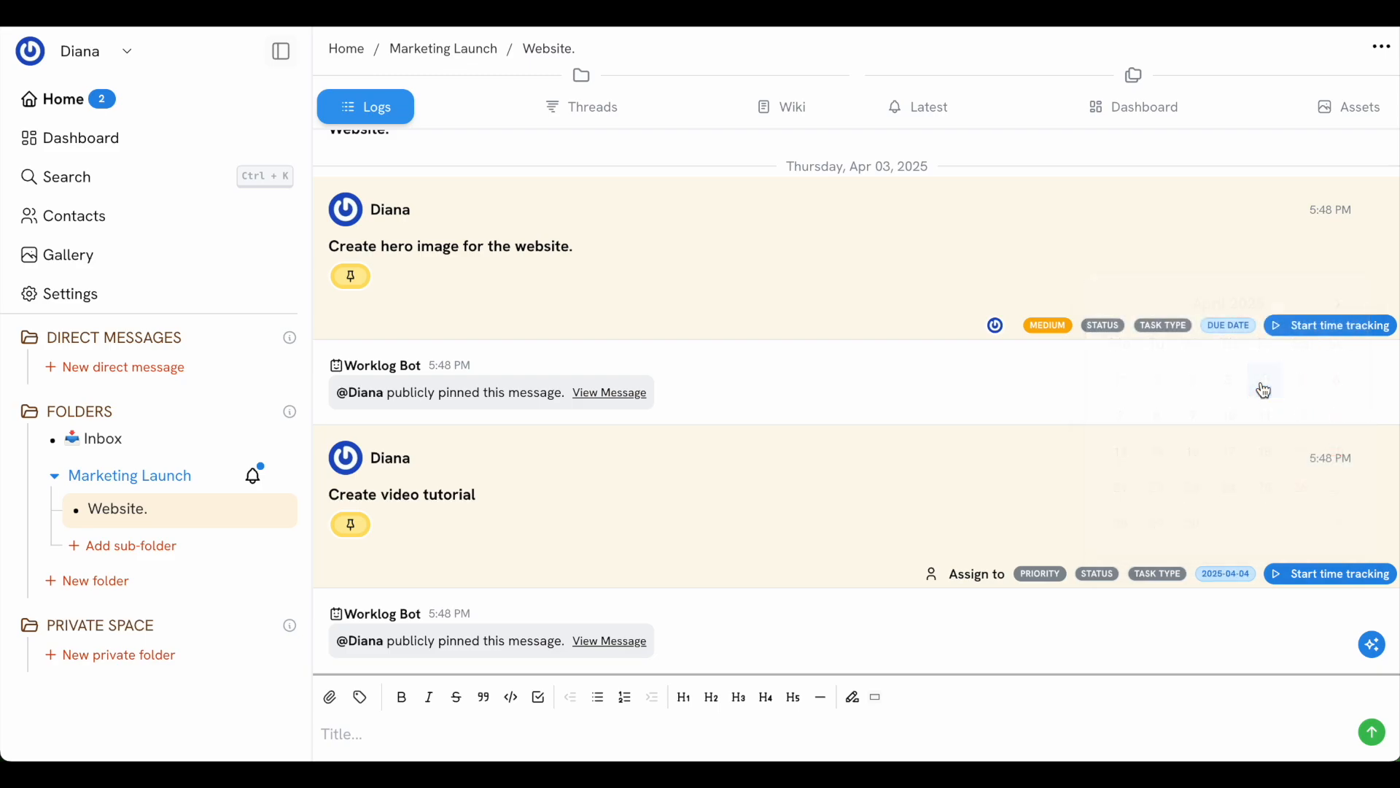
pyautogui.click(1105, 581)
pyautogui.click(1082, 312)
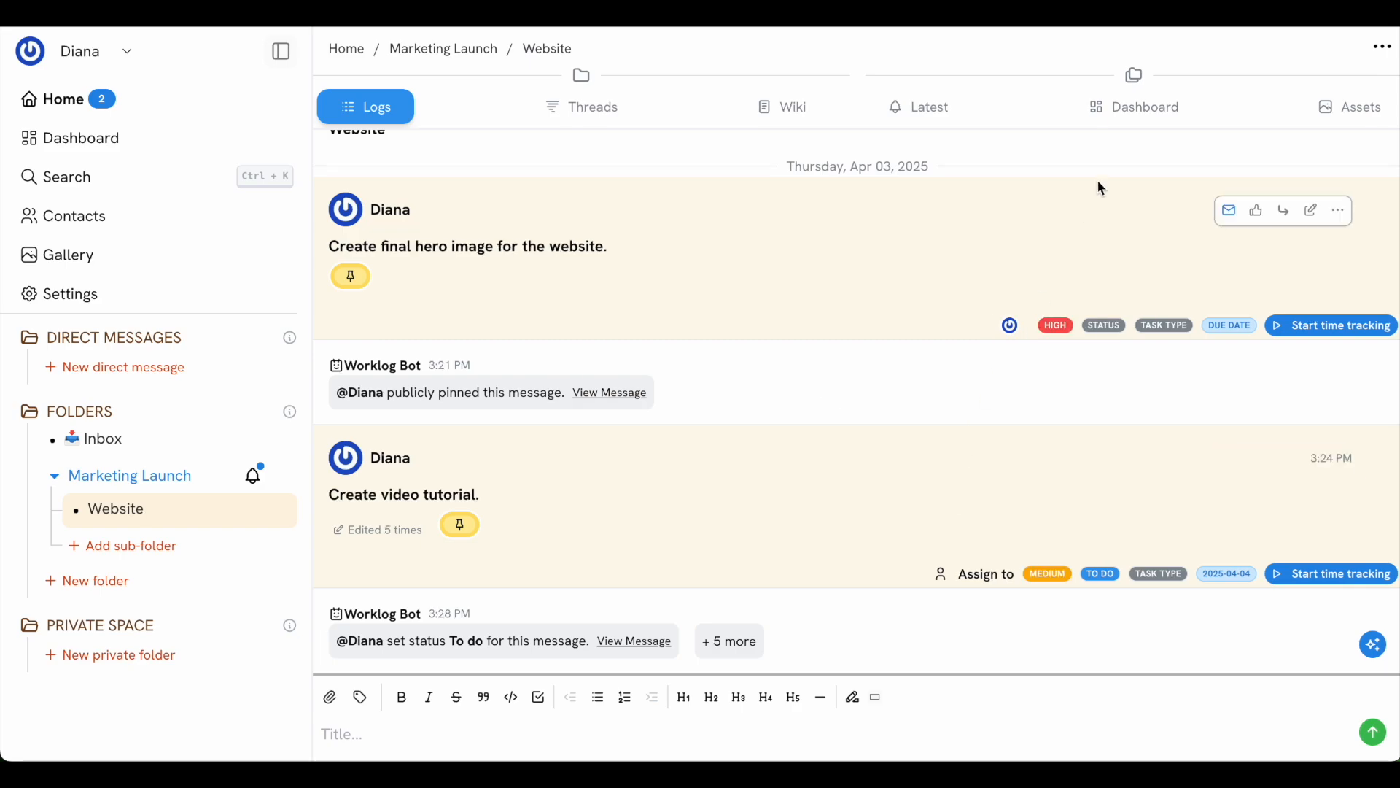
# View the folder's kanban dashboard, then the Home Dashboard of all tasks
pyautogui.click(1140, 105)
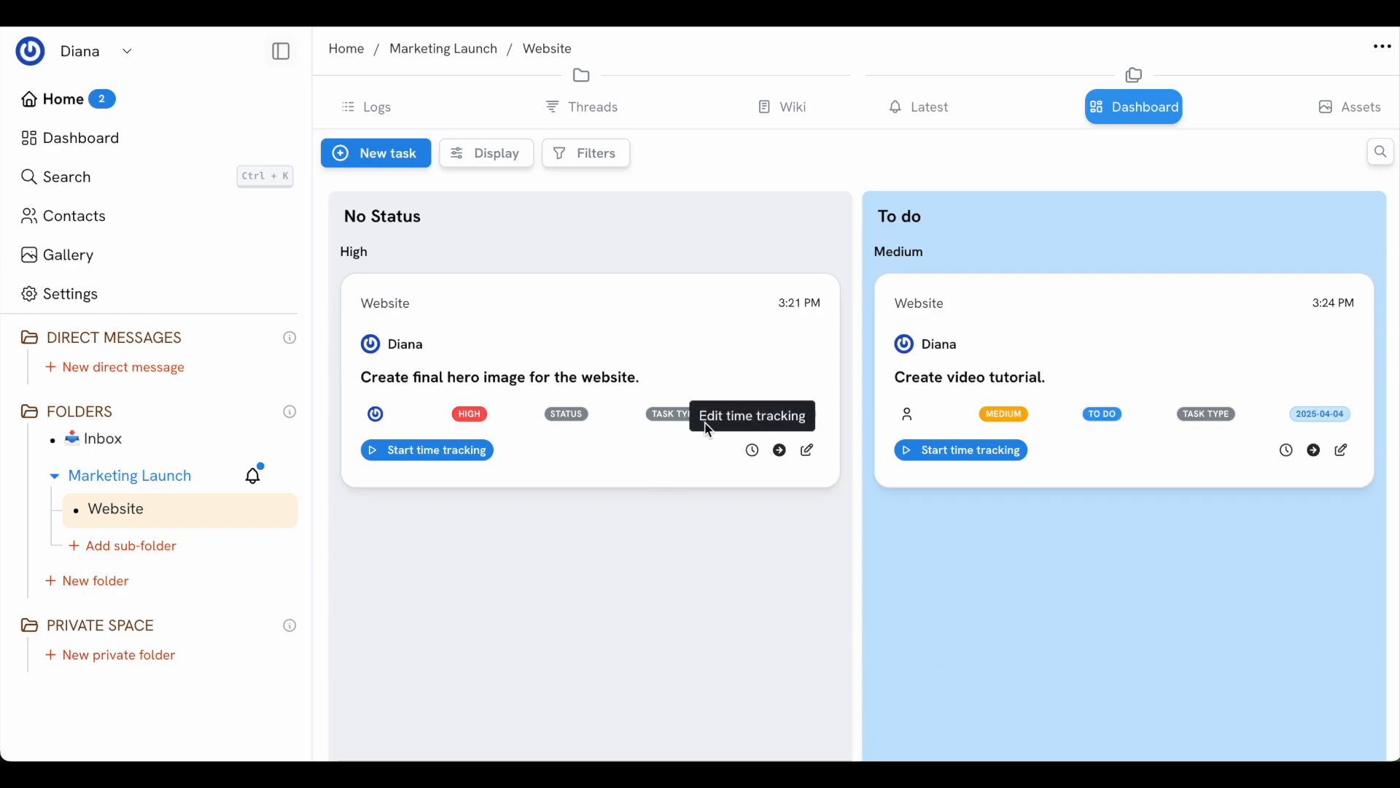
pyautogui.click(115, 137)
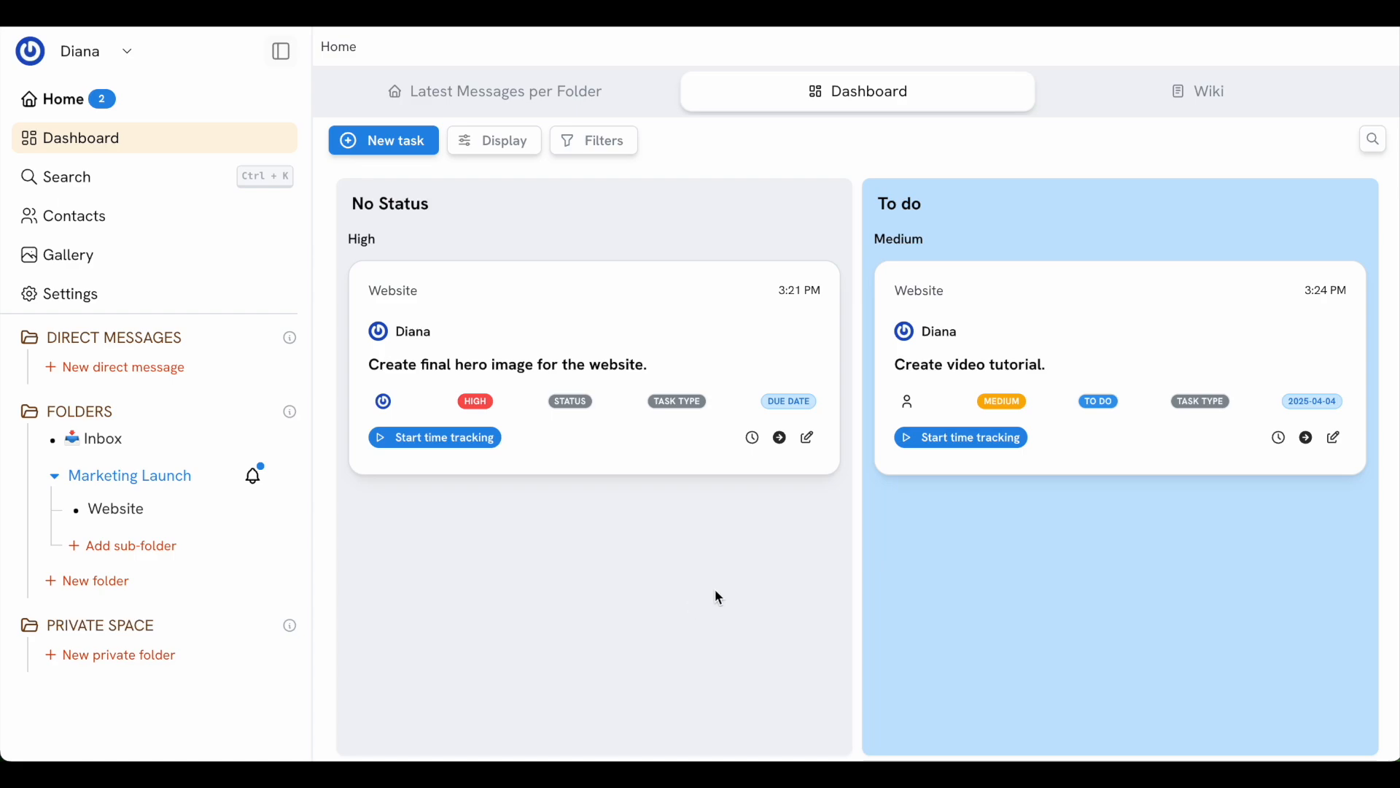
# Glance at the final hero image task's thread, then set its status to Now
pyautogui.click(779, 438)
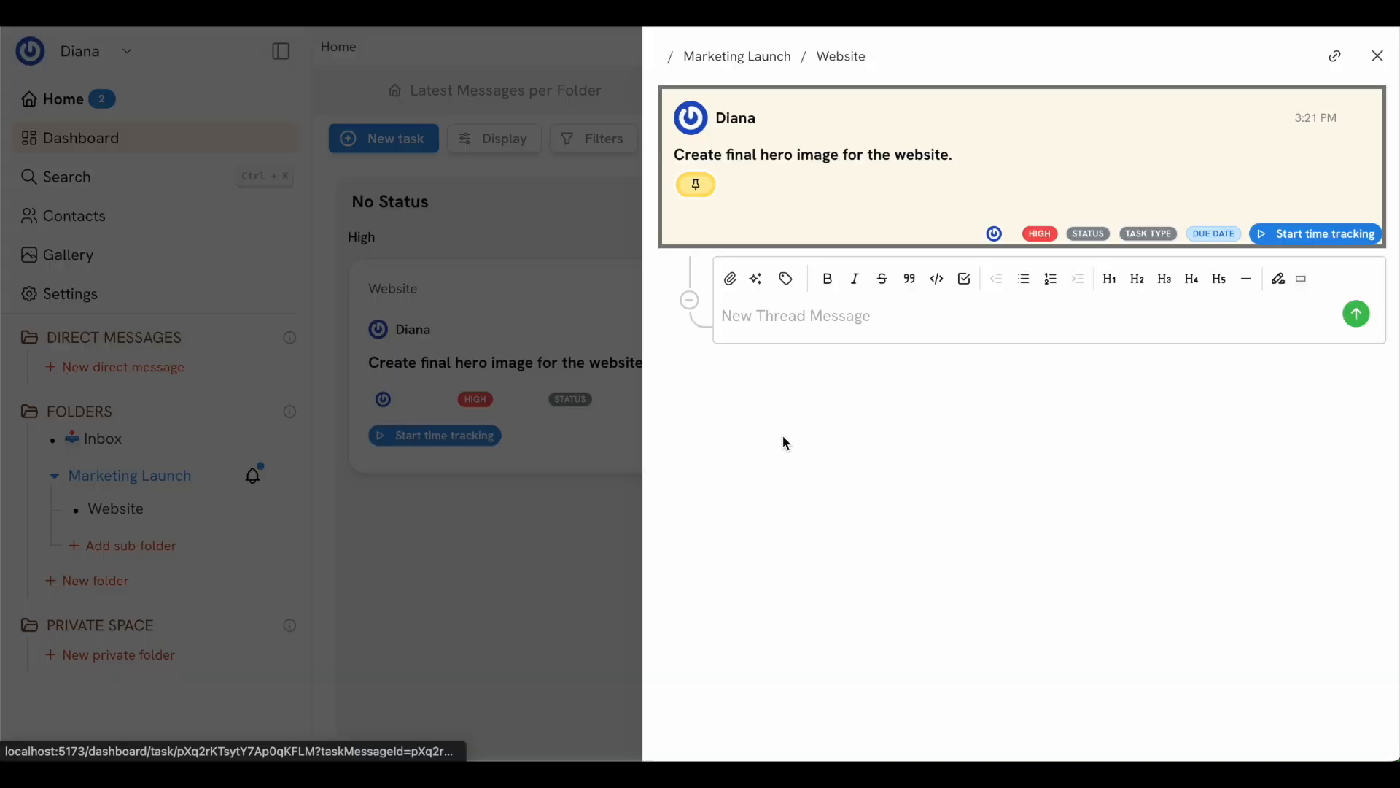
pyautogui.click(534, 518)
pyautogui.click(570, 401)
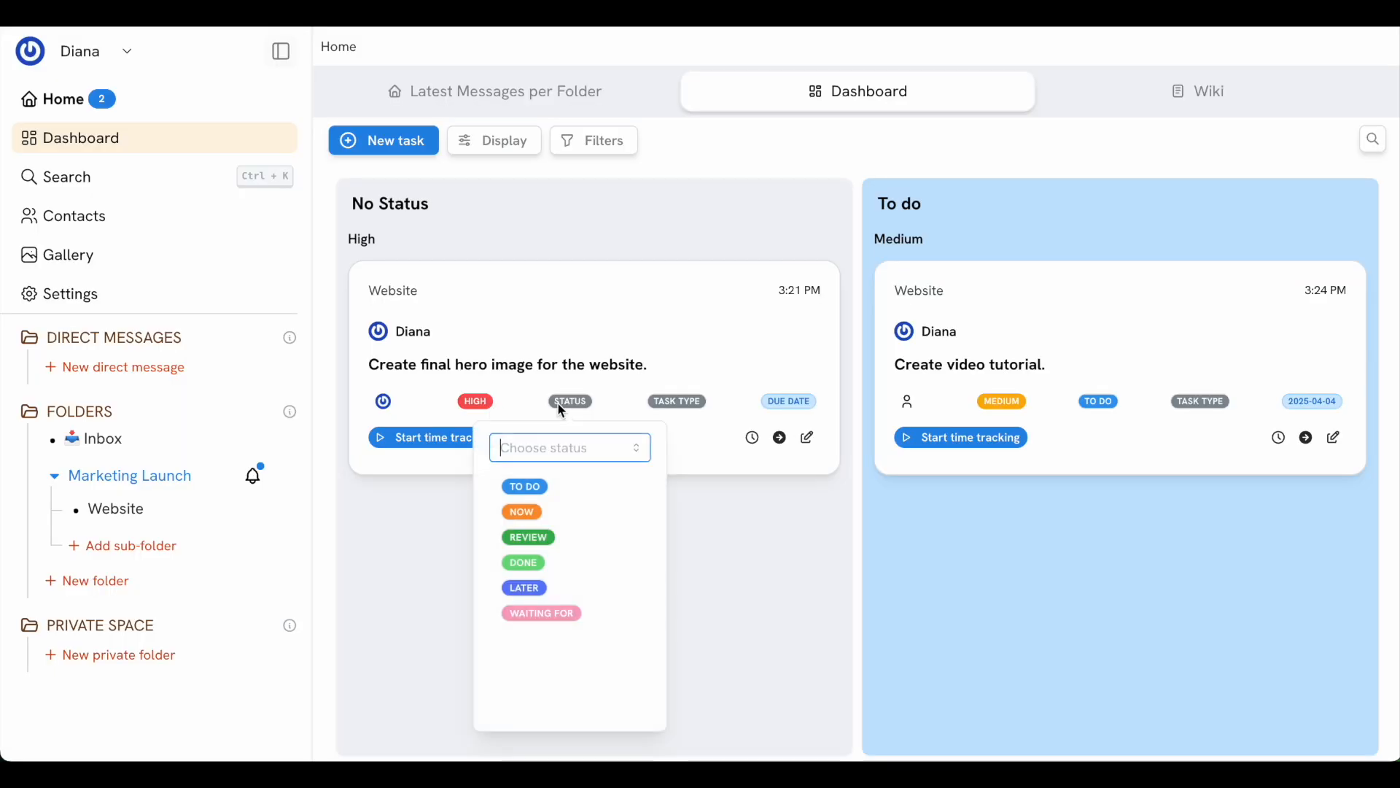
pyautogui.click(523, 512)
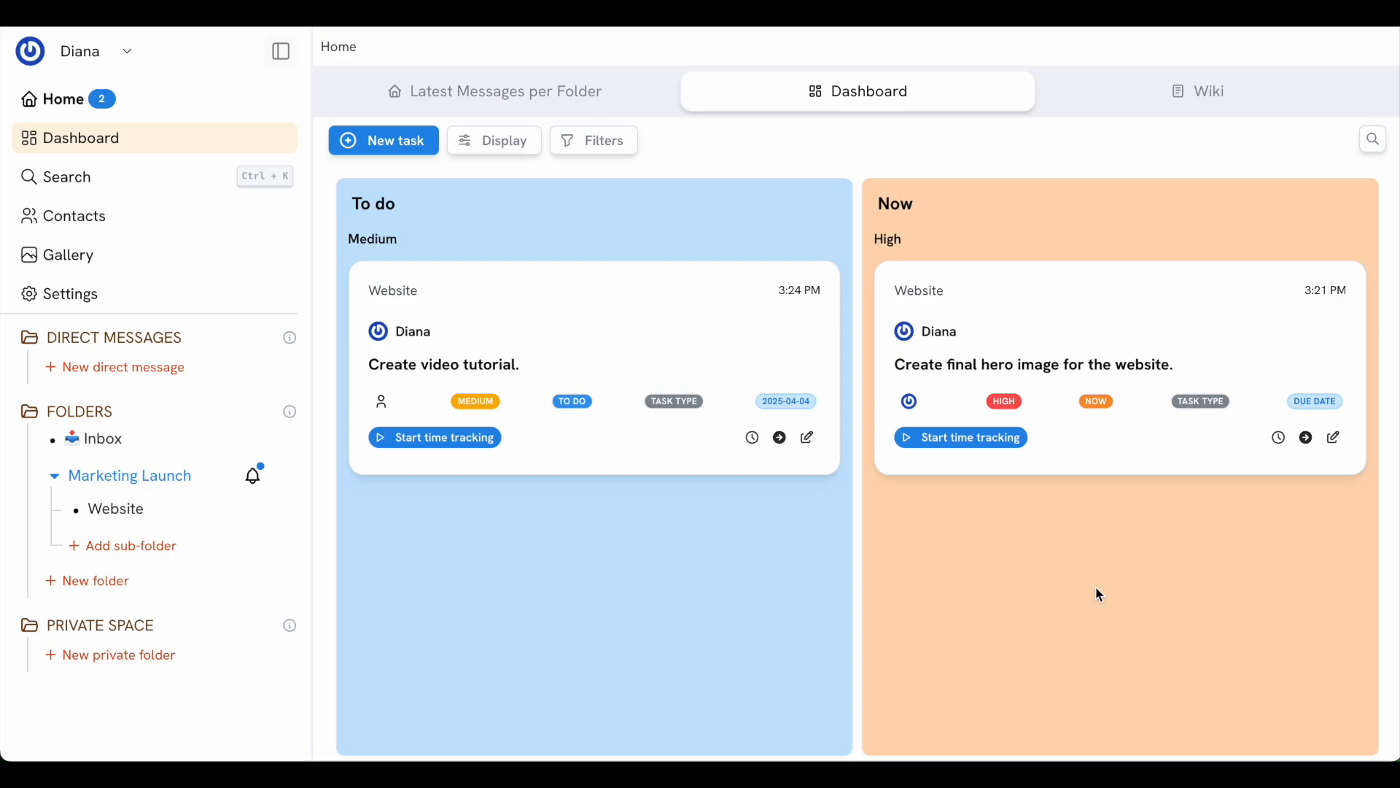
# Create a pinned task titled 'Change the user DB' in the Inbox folder and send it
pyautogui.press('super+i')
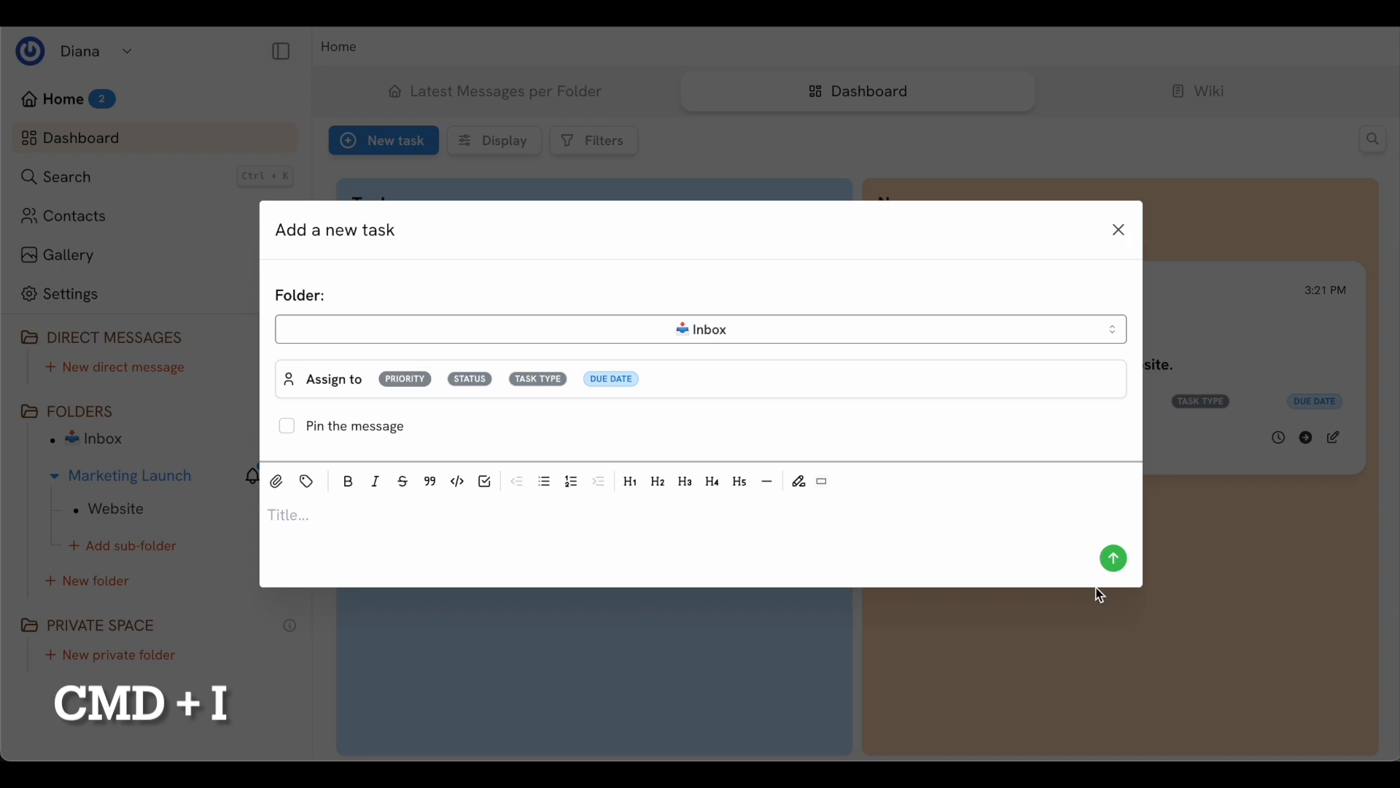
pyautogui.click(811, 333)
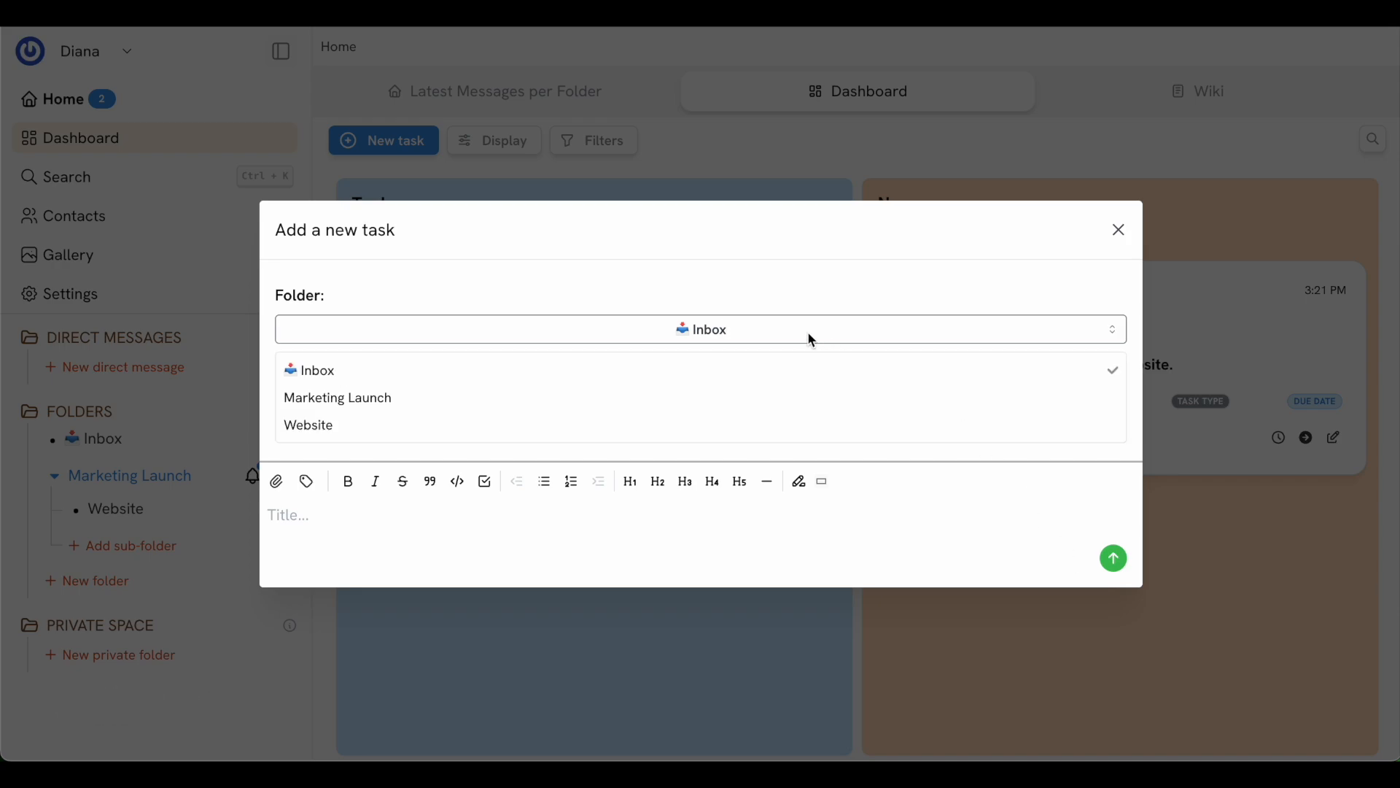
pyautogui.click(807, 298)
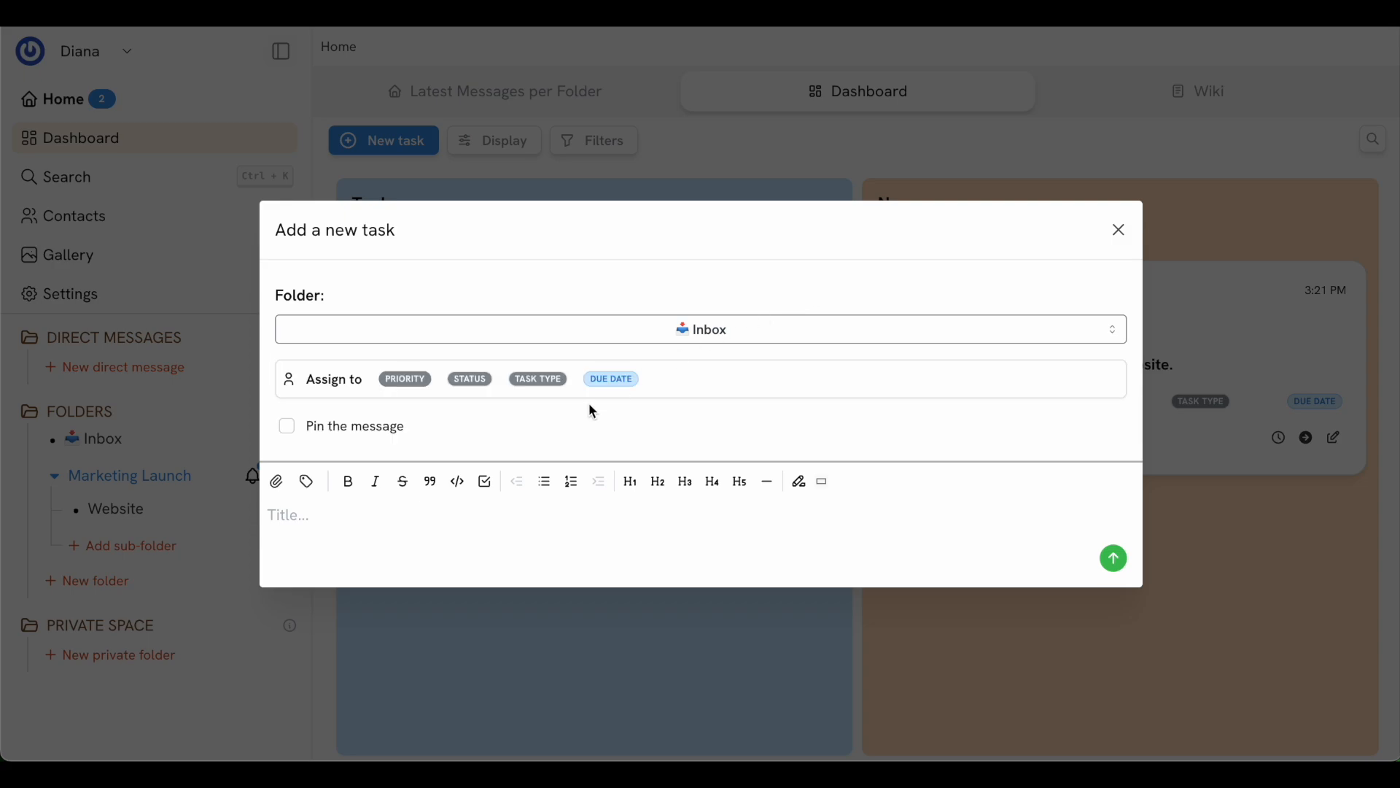
pyautogui.click(318, 430)
pyautogui.click(356, 540)
pyautogui.write('Change the user DB')
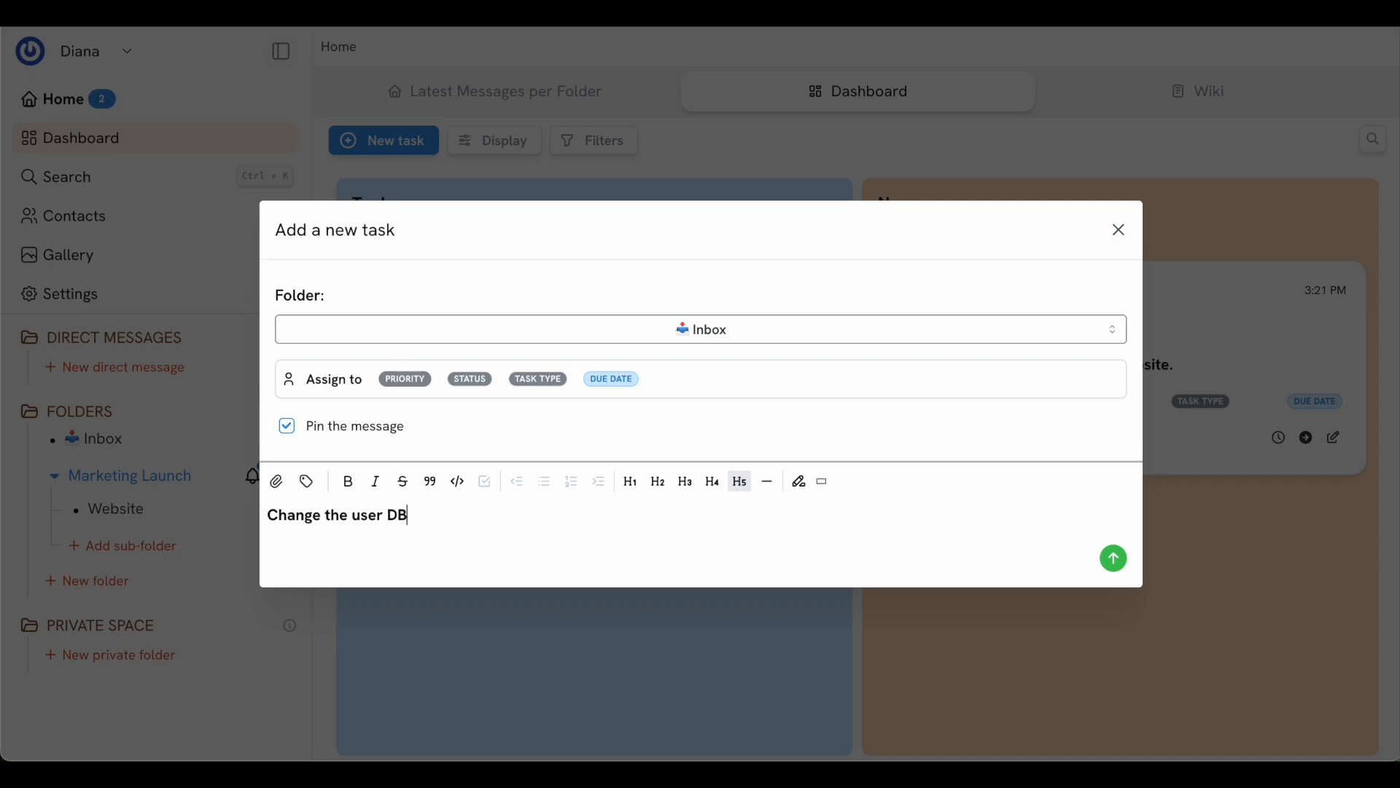
pyautogui.click(1116, 558)
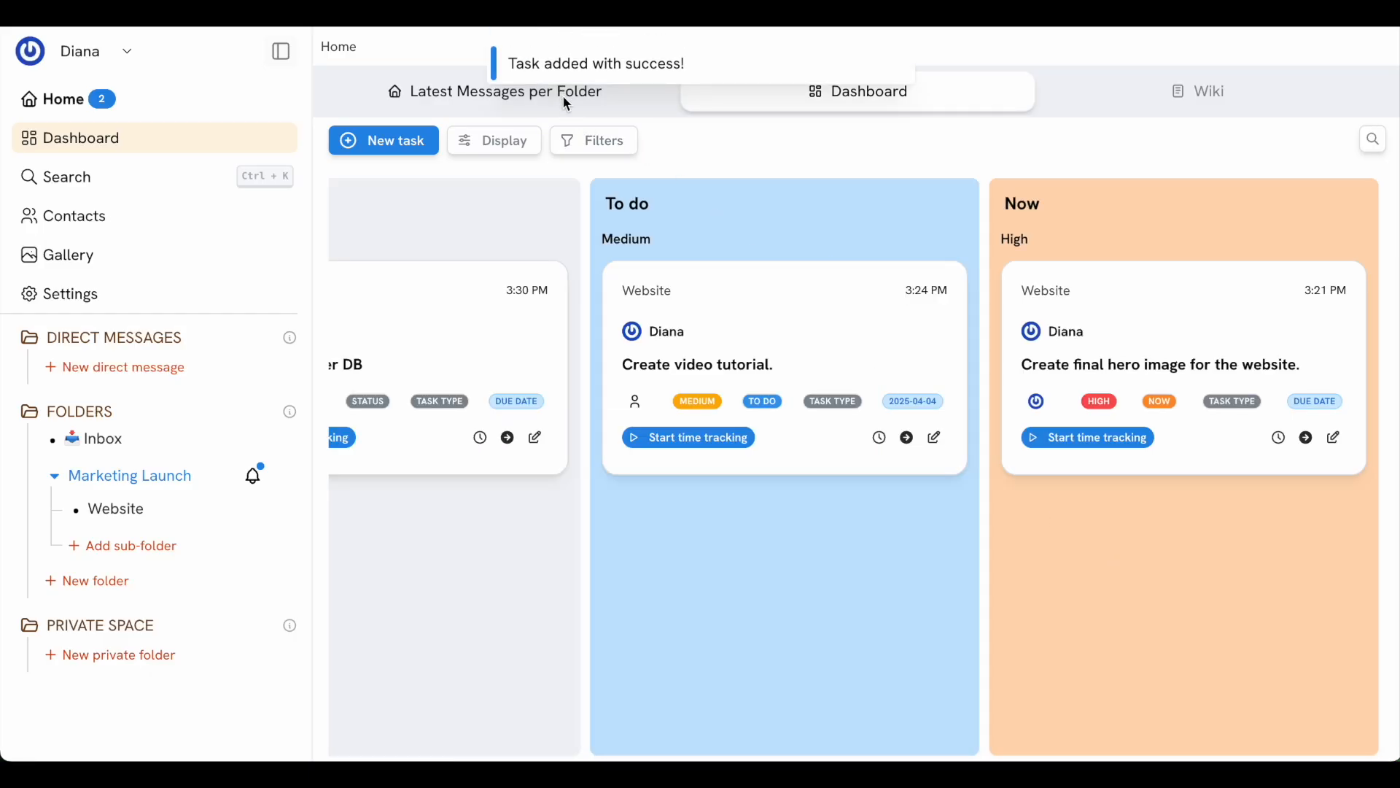
pyautogui.hscroll(-5, 546, 310)
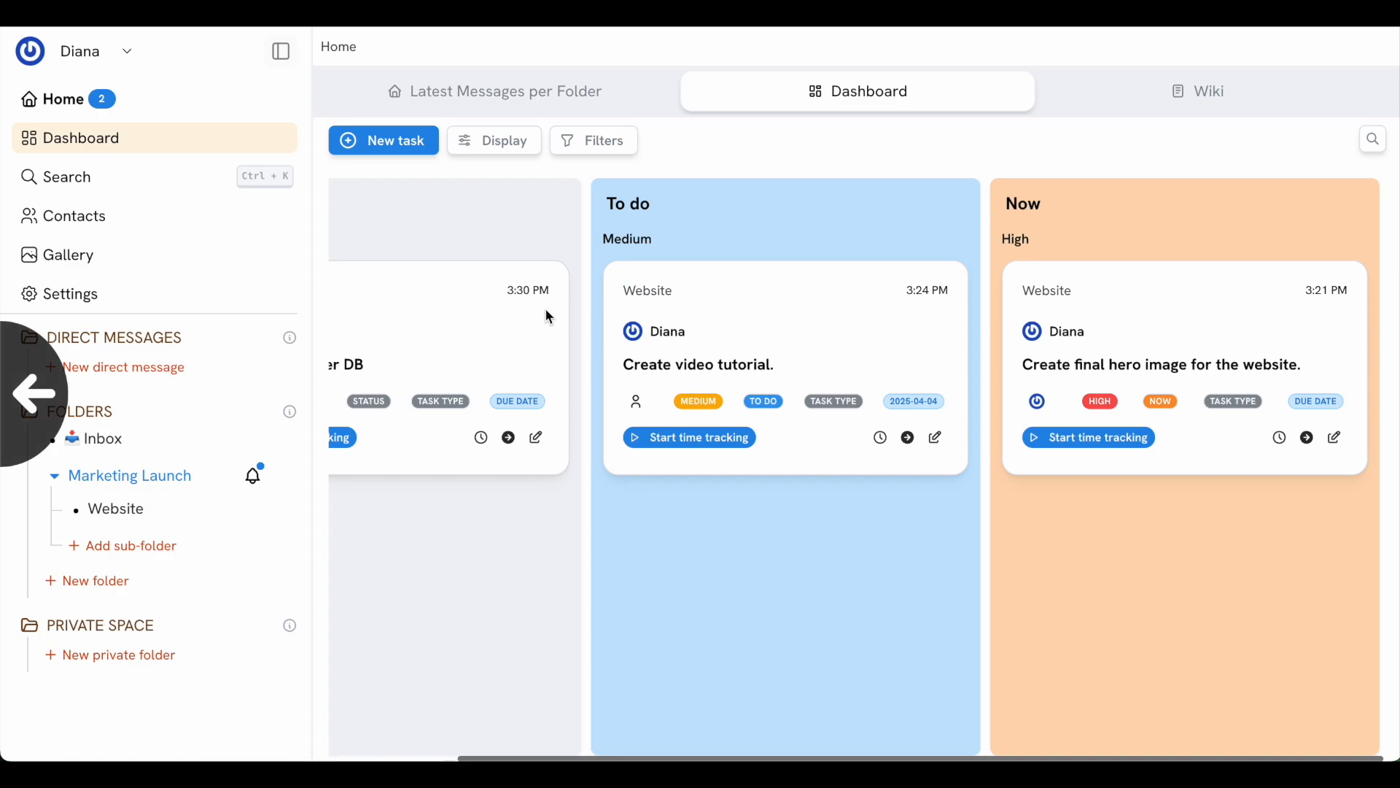
pyautogui.hscroll(-3, 458, 335)
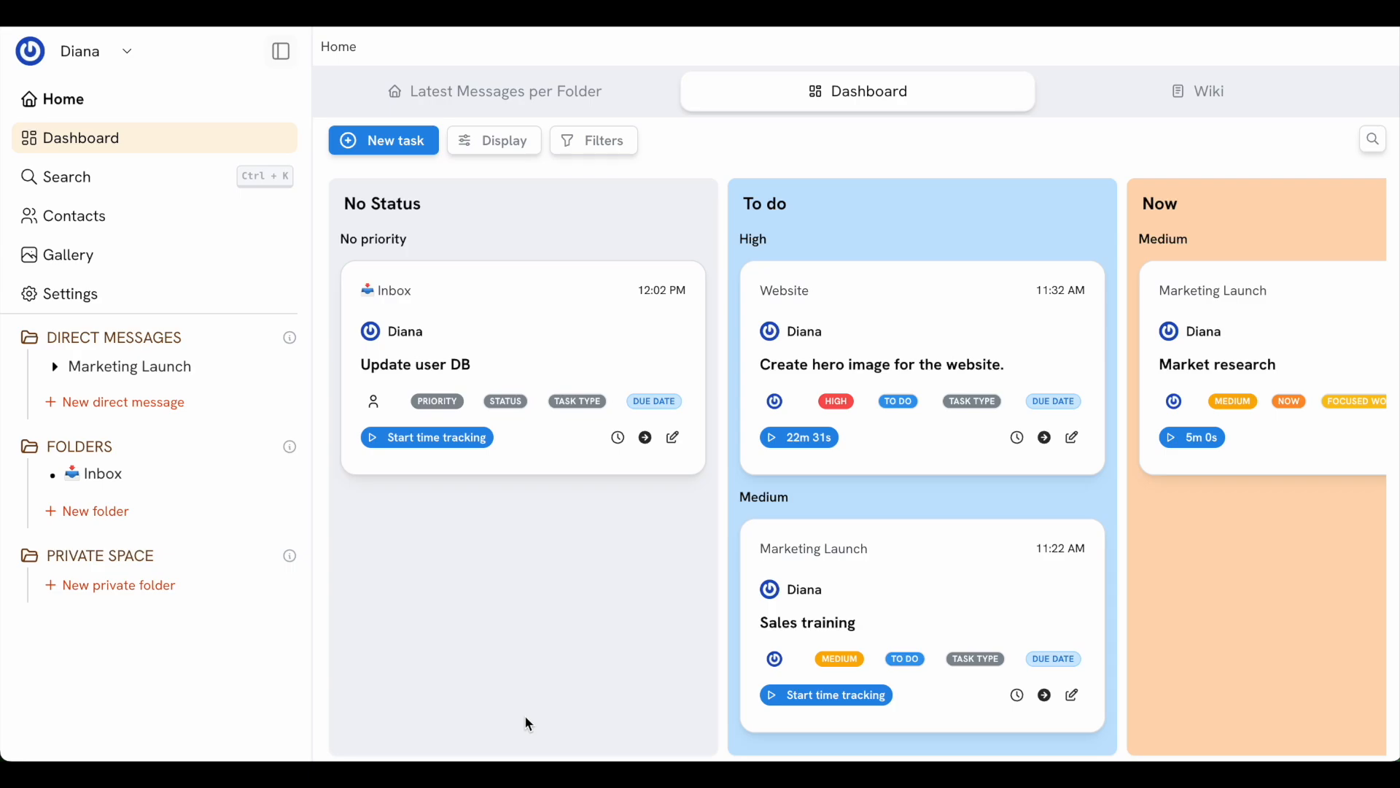
pyautogui.press('super+k')
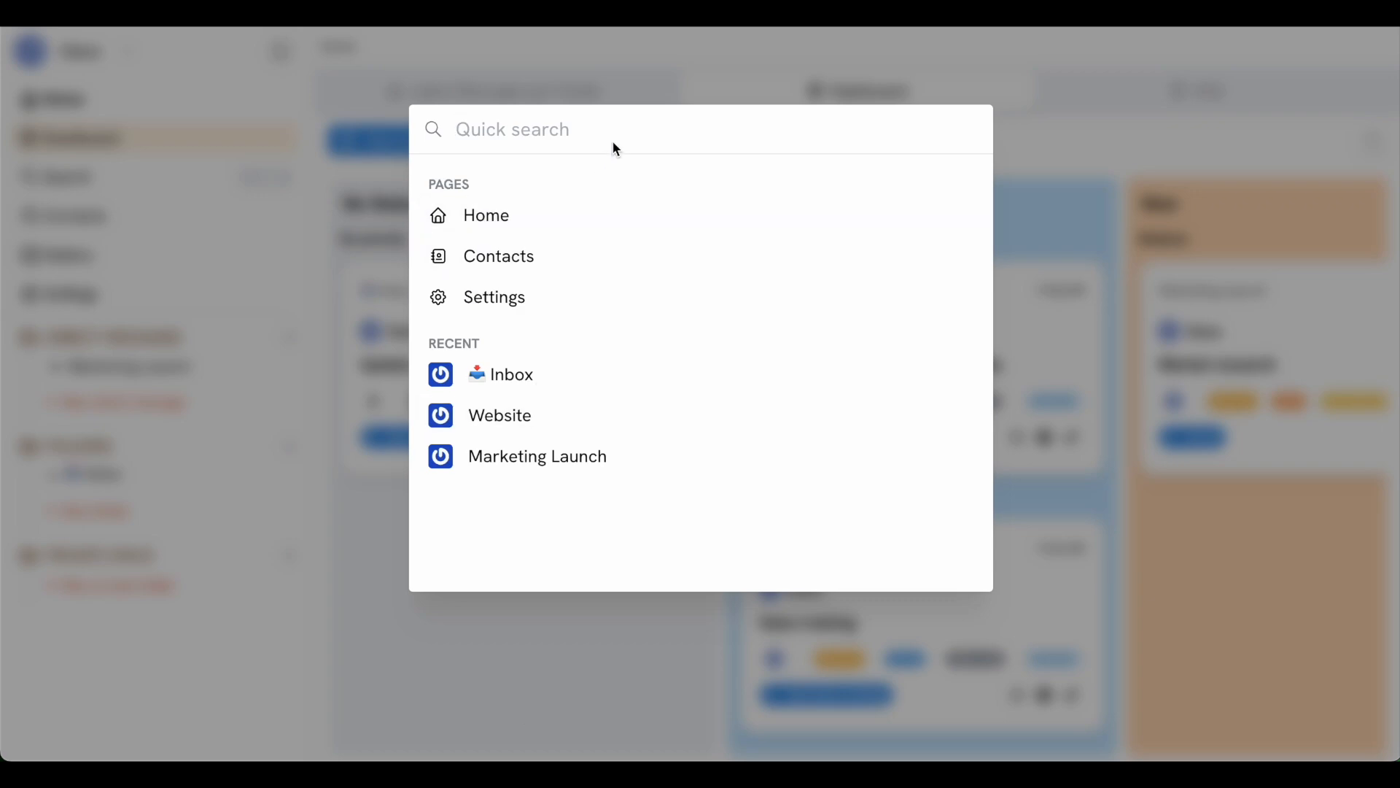
pyautogui.click(323, 206)
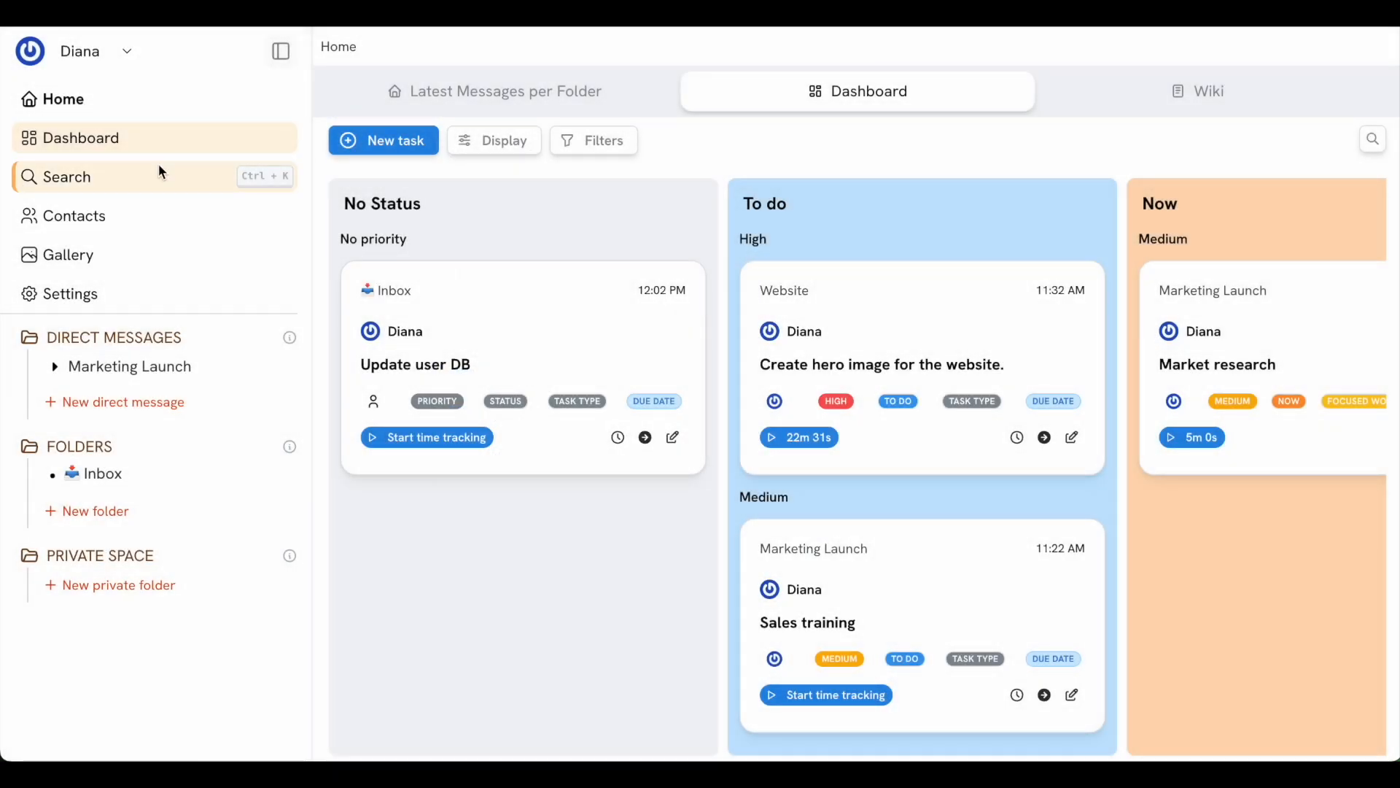
# Go to the Search page from the sidebar
pyautogui.click(152, 173)
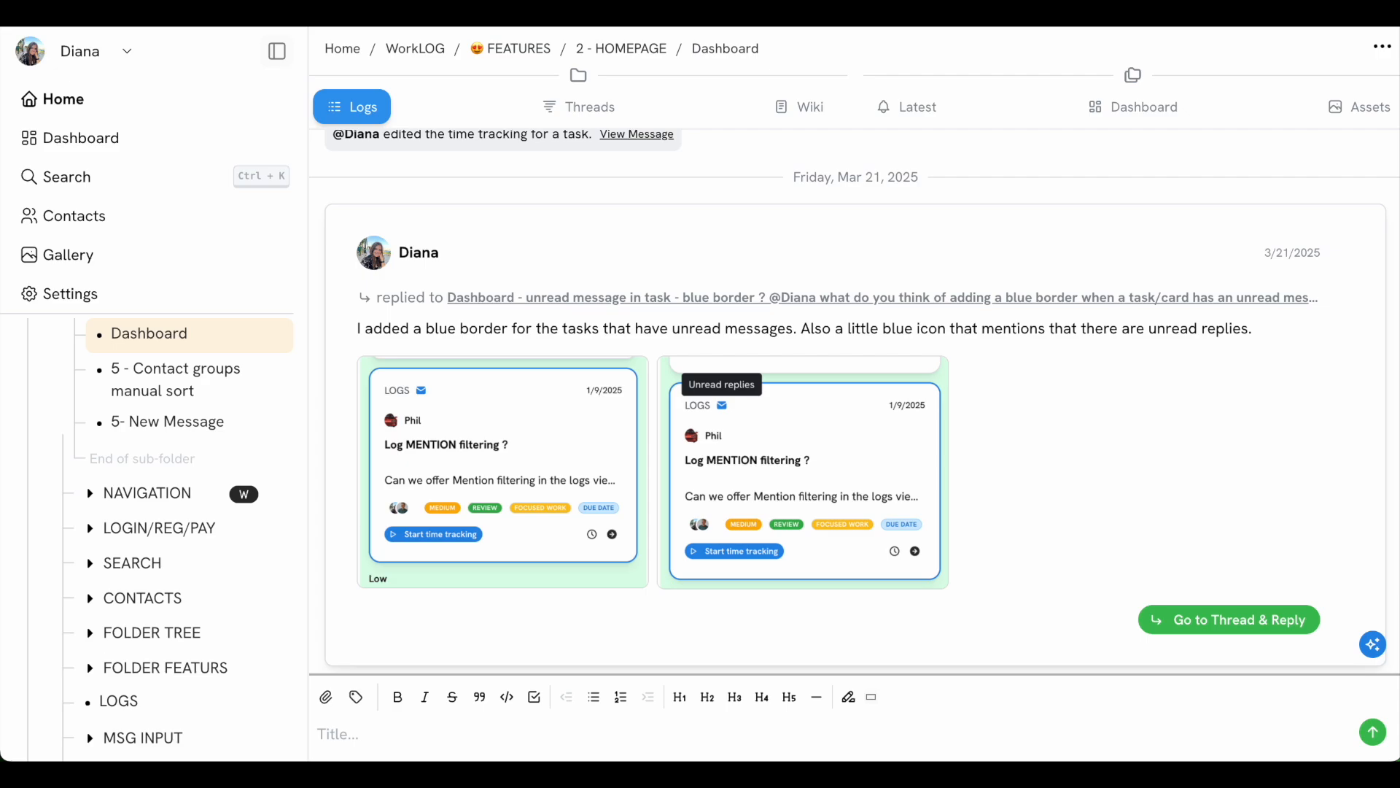
# Ask the AI assistant for a timeline of the past week in the Dashboard folder
pyautogui.click(1373, 647)
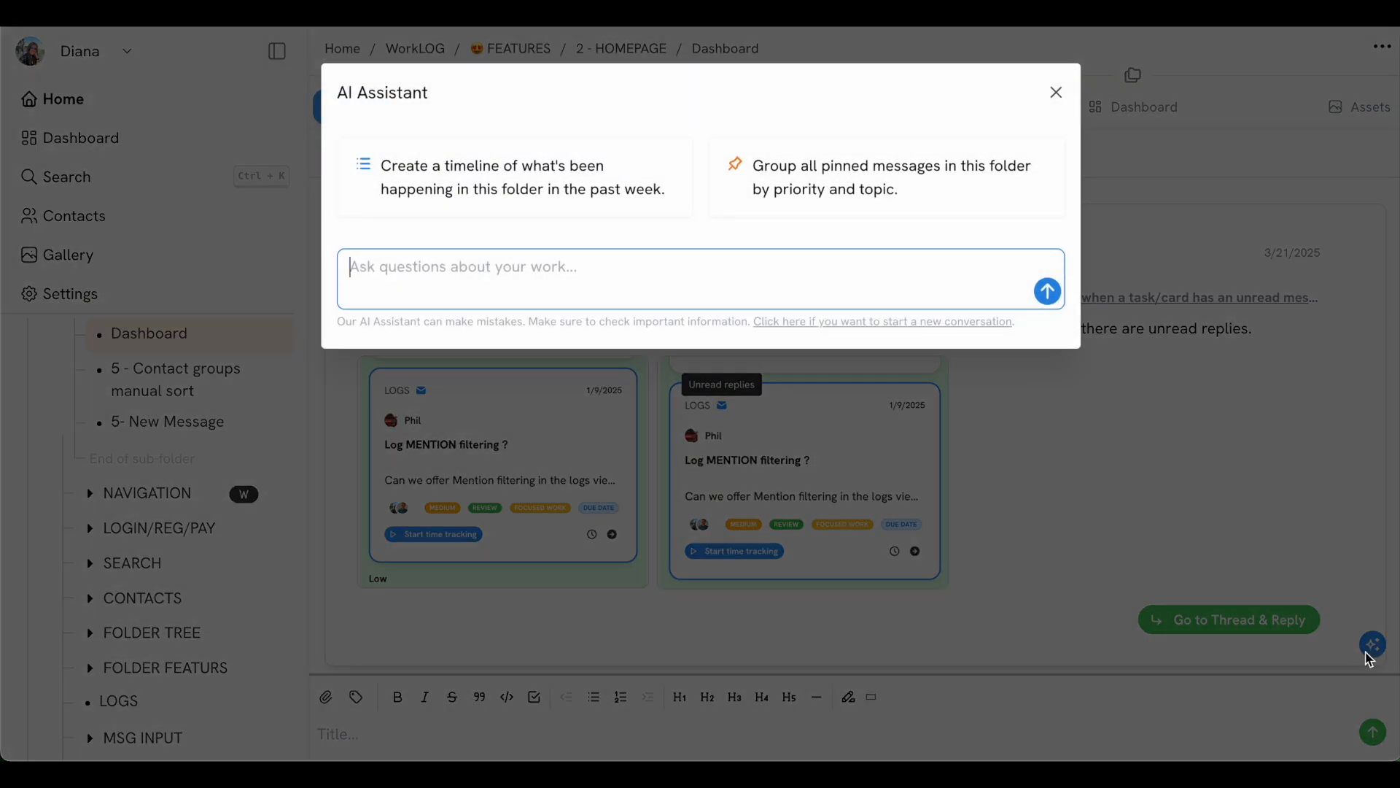
pyautogui.click(512, 179)
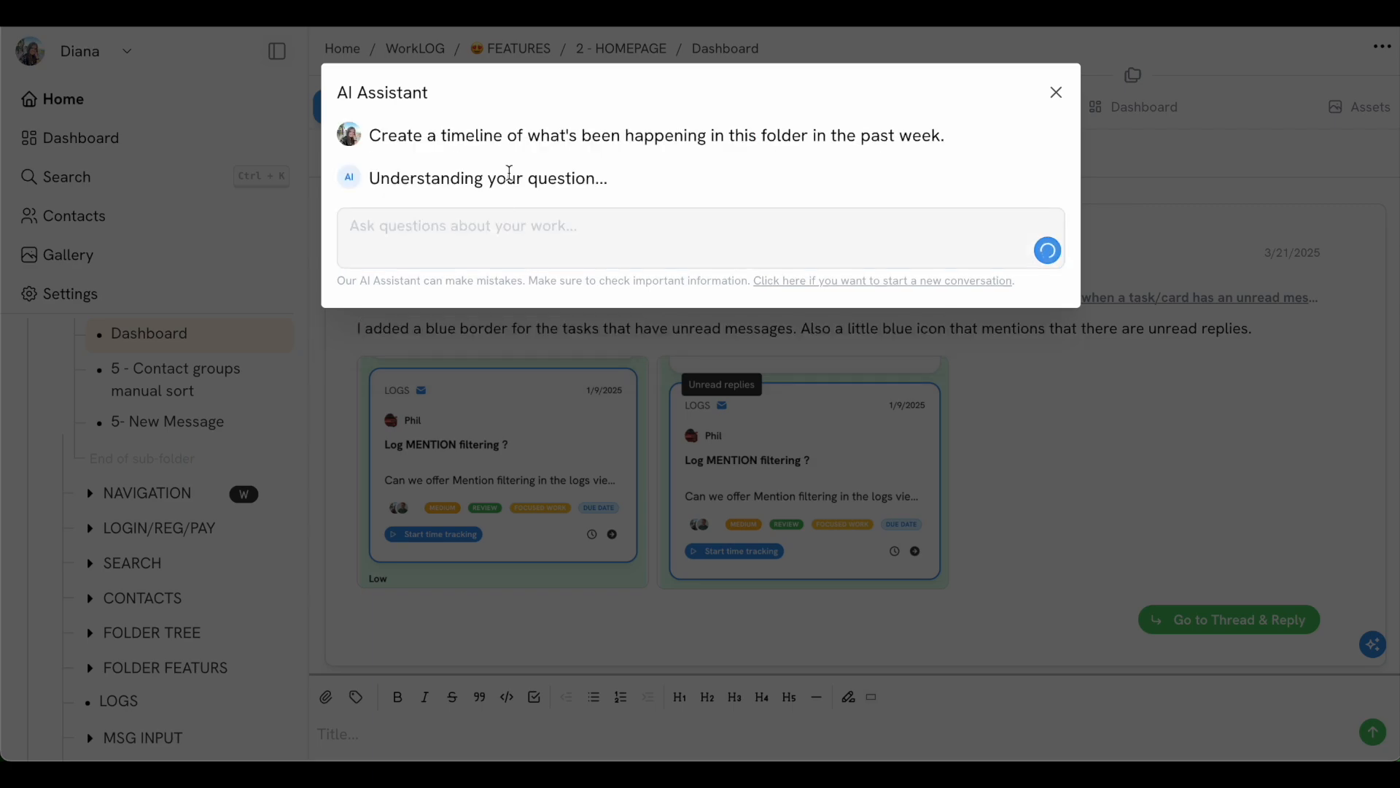